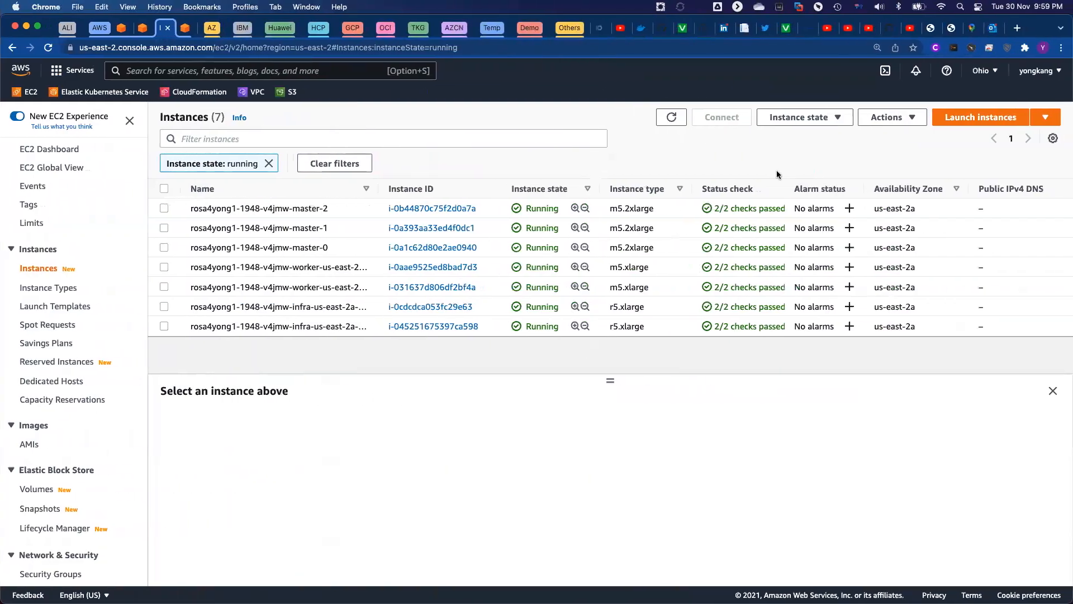
# - Open console.redhat.com in a new browser tab, dismiss the welcome notice, and go to the OpenShift clusters list
pyautogui.click(1018, 31)
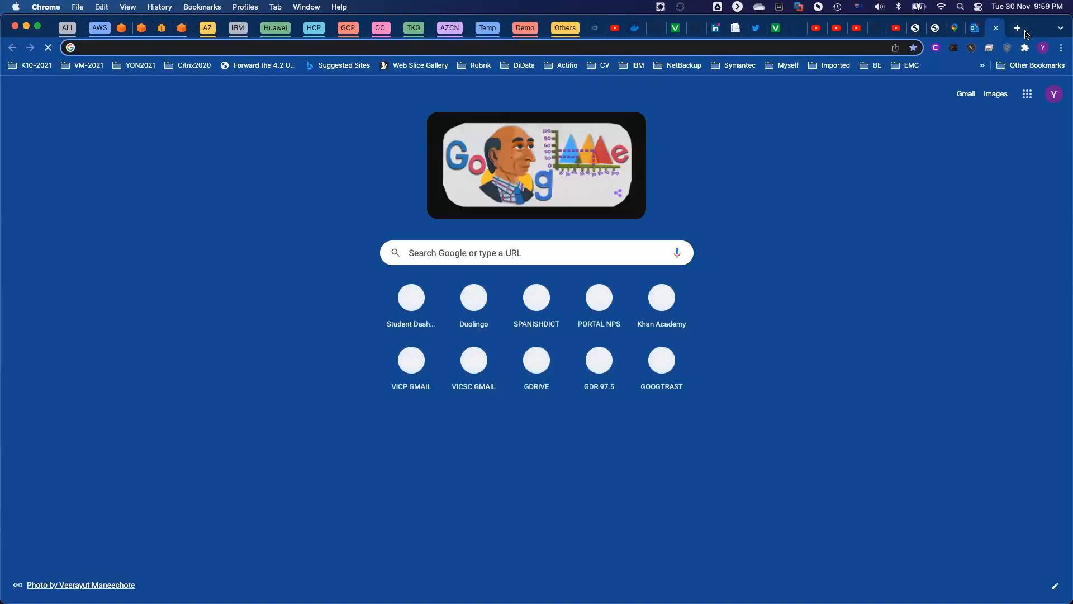
pyautogui.write('console.red')
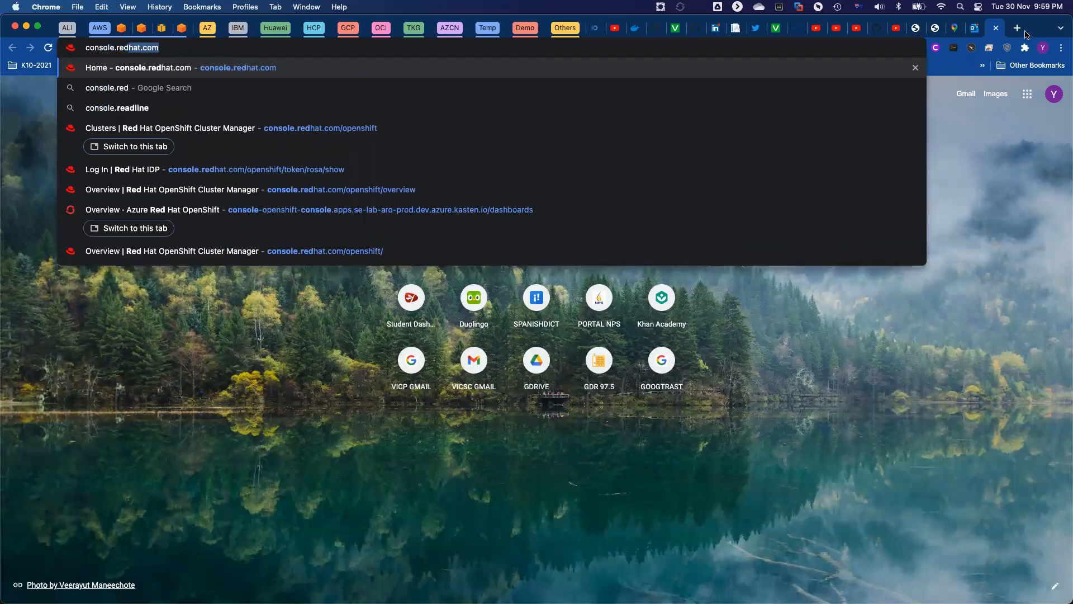
pyautogui.press('Return')
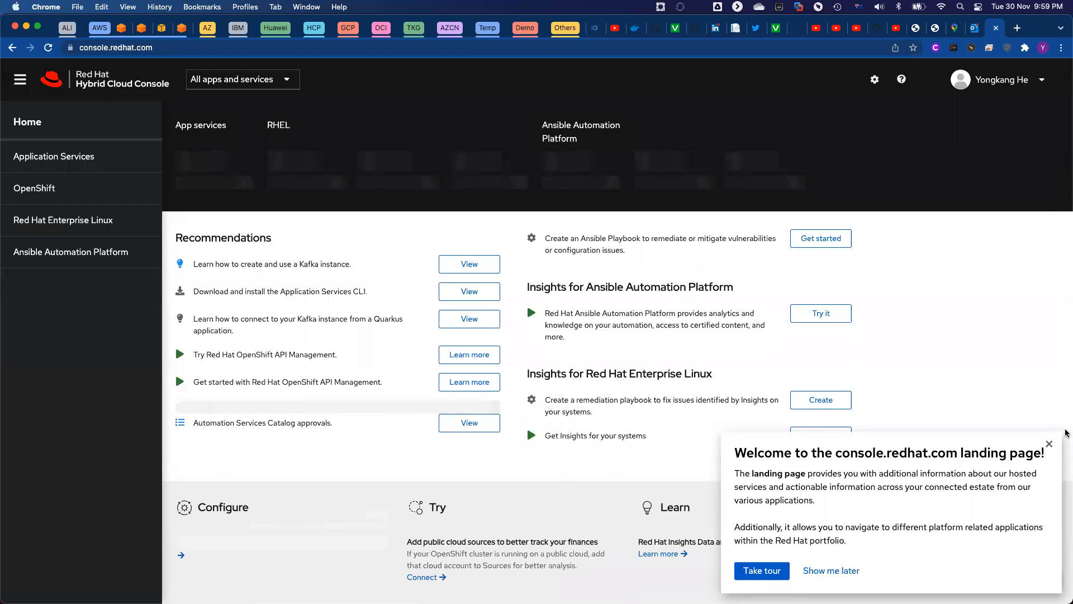
pyautogui.click(1049, 444)
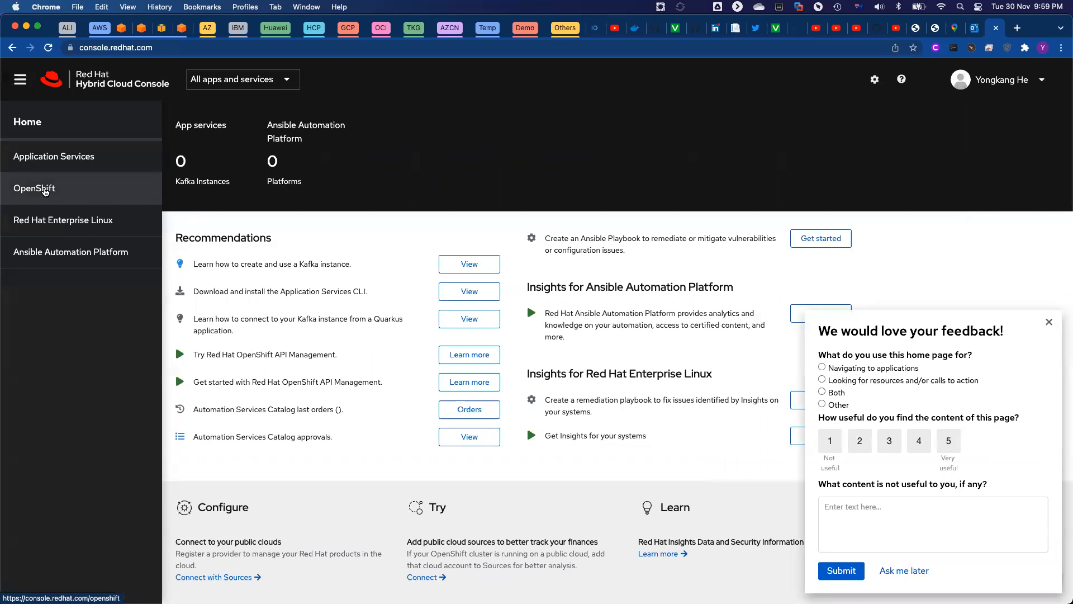
pyautogui.click(45, 191)
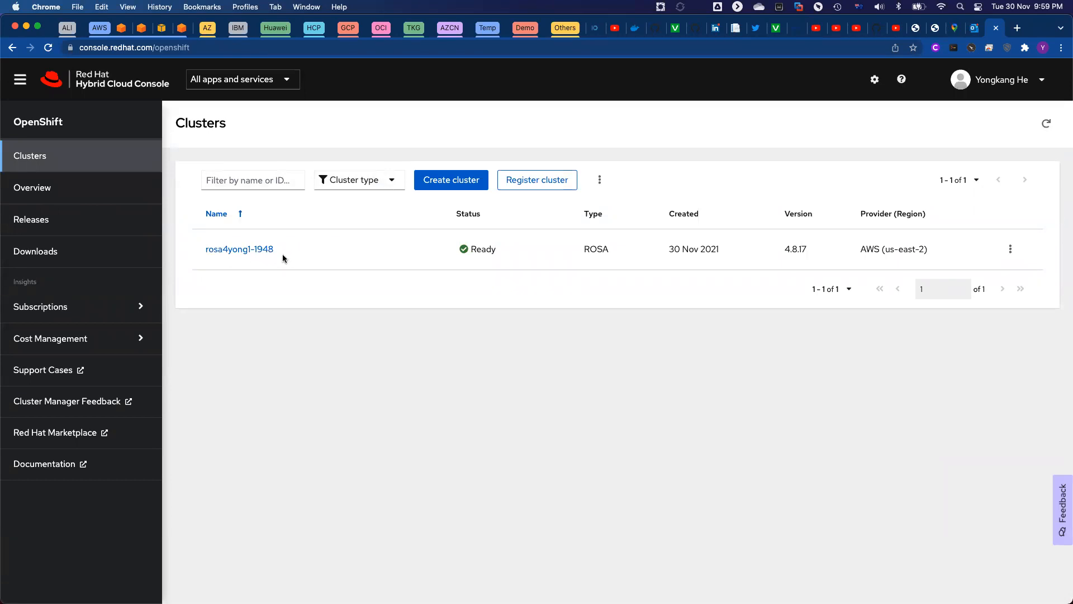
# - Open the web console of the ROSA cluster rosa4yong1-1948 from its cluster actions
pyautogui.moveTo(280, 254); pyautogui.dragTo(255, 251)
pyautogui.click(362, 260)
pyautogui.click(1010, 251)
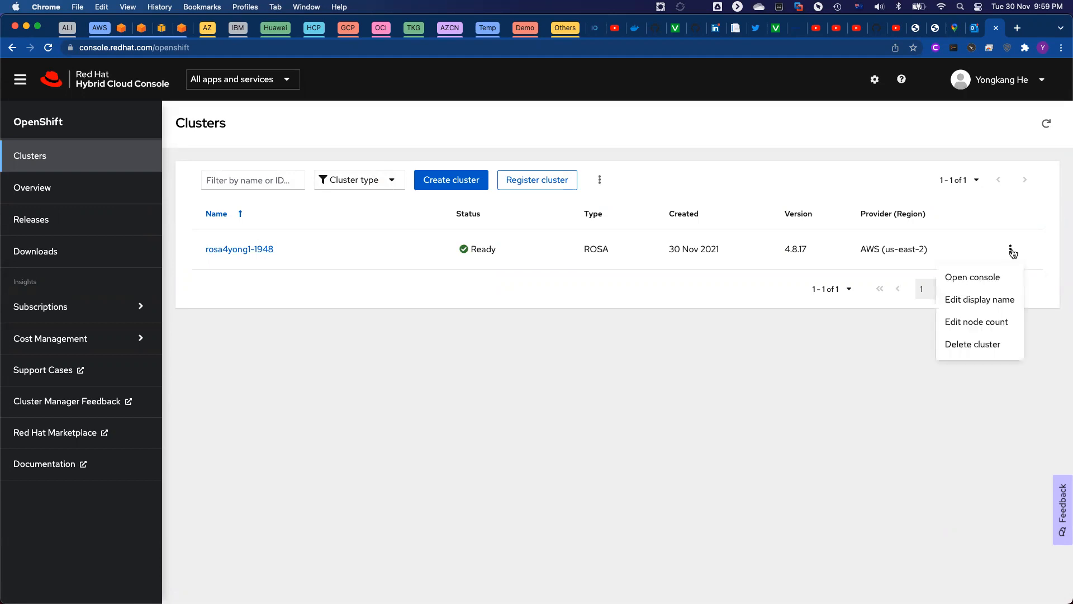
pyautogui.click(993, 280)
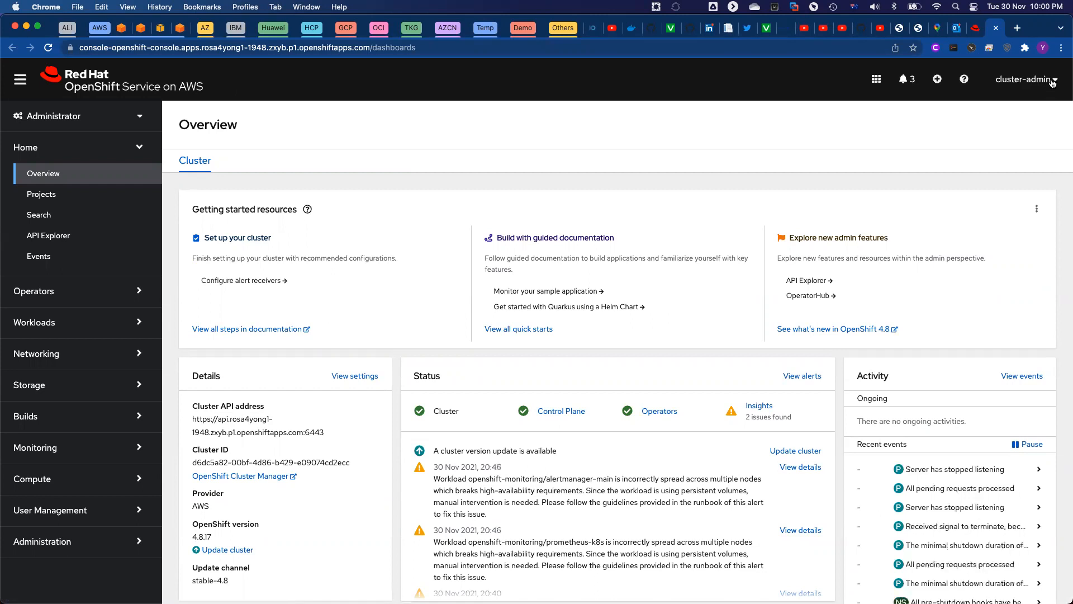
# - Request the login command through Cluster-Admin with the saved credentials, display the API token, and select the full oc login command
pyautogui.click(1052, 82)
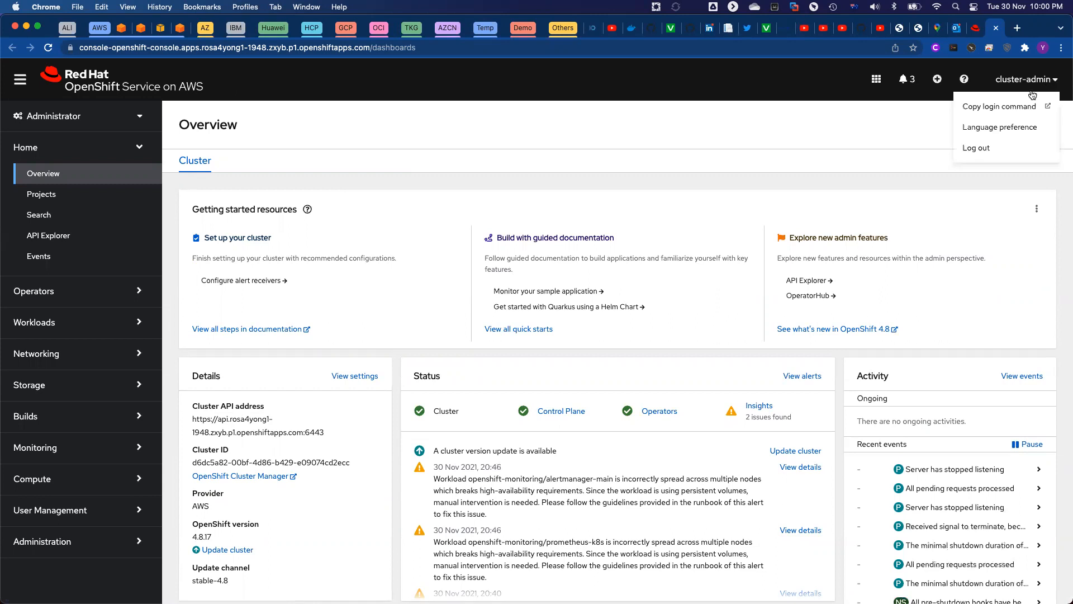
pyautogui.click(989, 107)
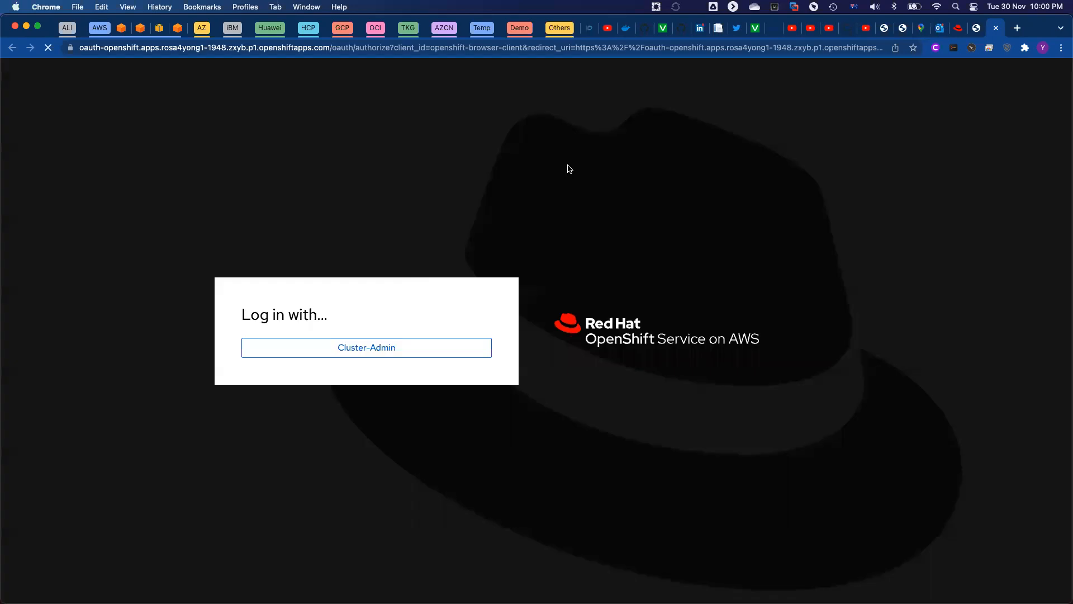
pyautogui.click(395, 348)
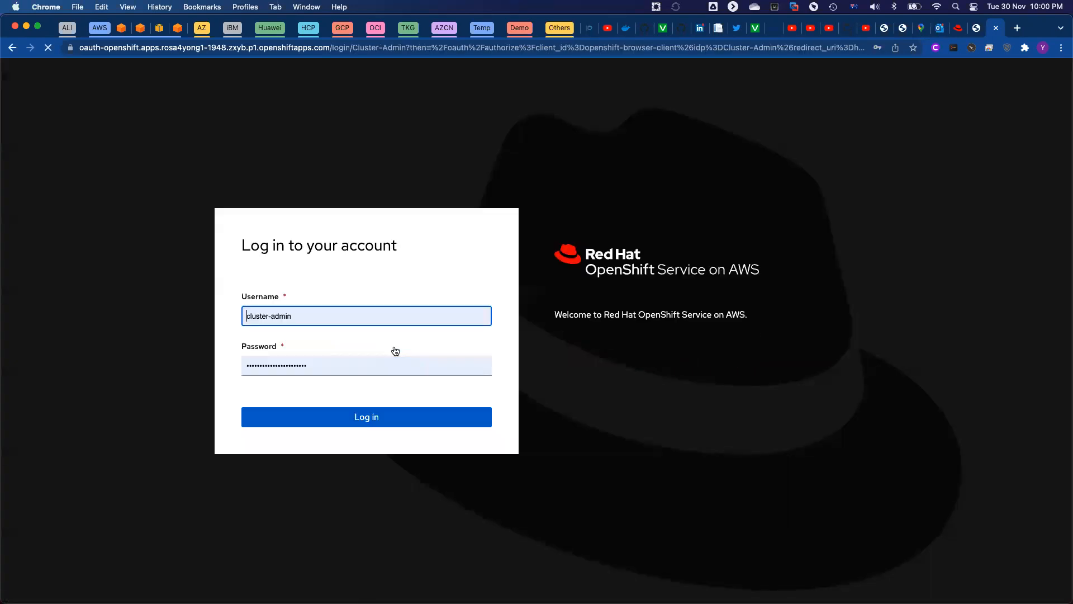
pyautogui.click(382, 425)
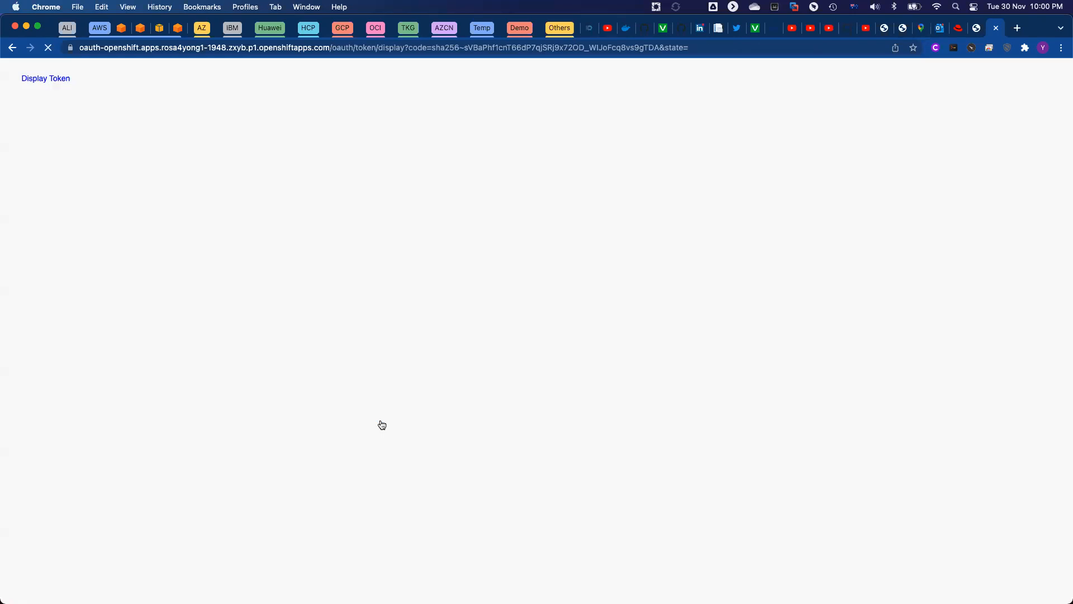
pyautogui.click(38, 80)
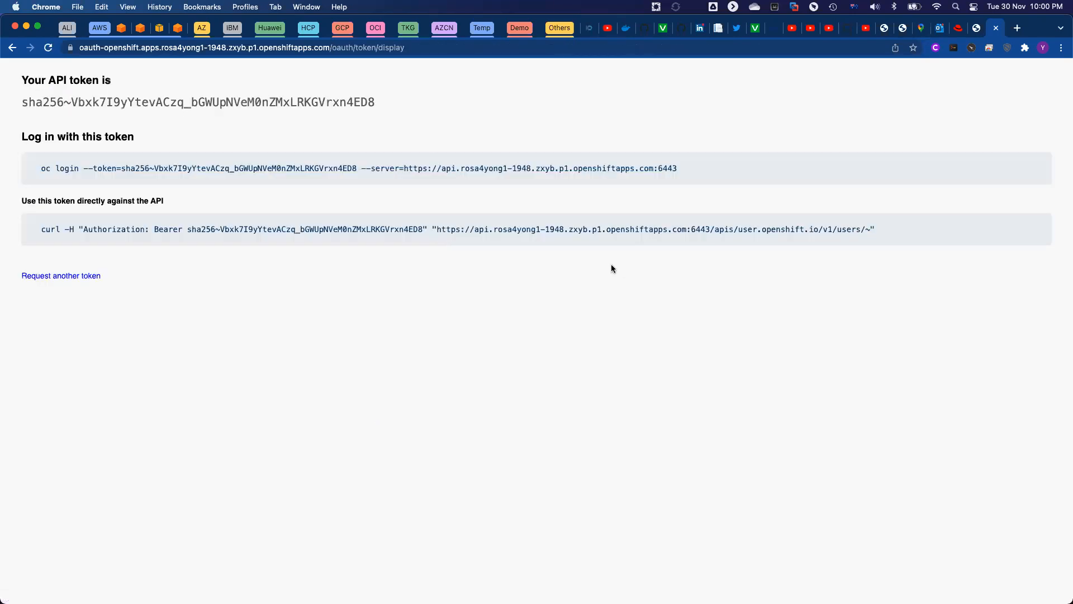
pyautogui.press('super+equal')
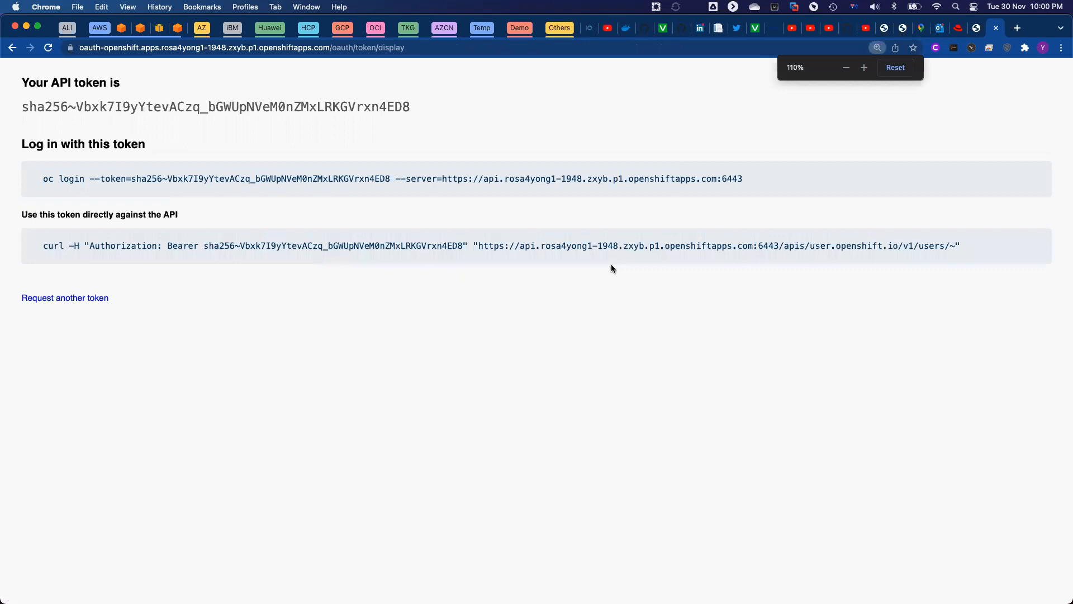
pyautogui.tripleClick(568, 178)
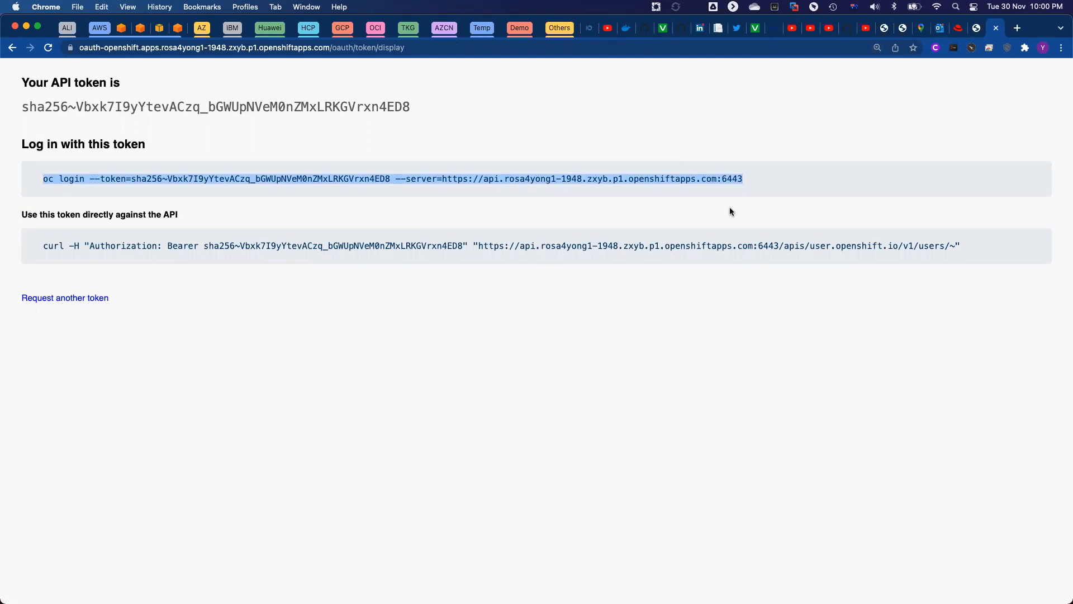
# - Switch to Lens and run oc config get-contexts in its terminal to check the current context name
pyautogui.hotkey('ctrl', 'Left')
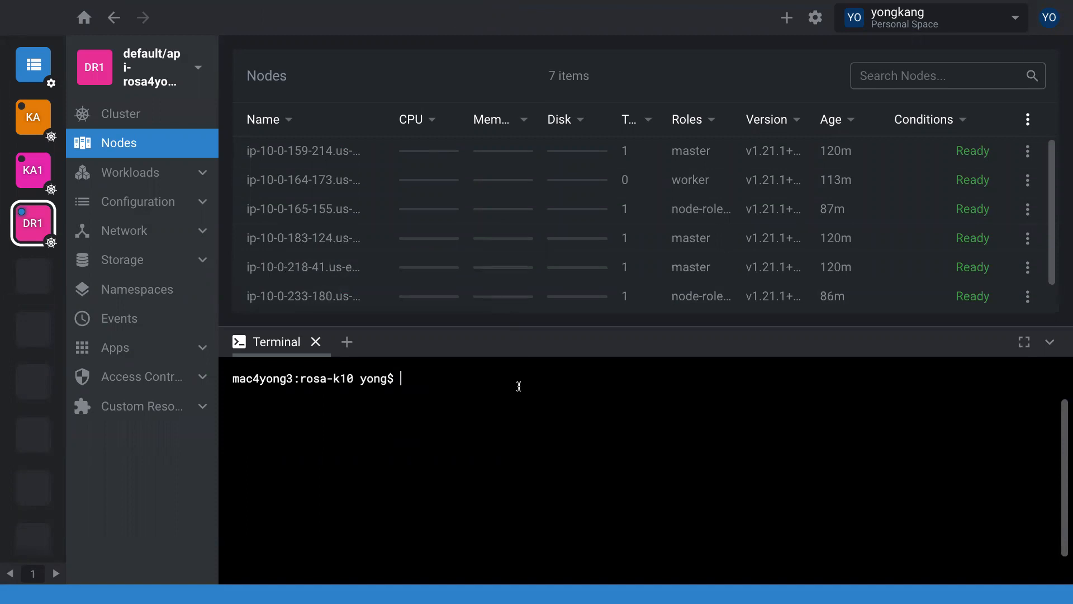
pyautogui.click(477, 387)
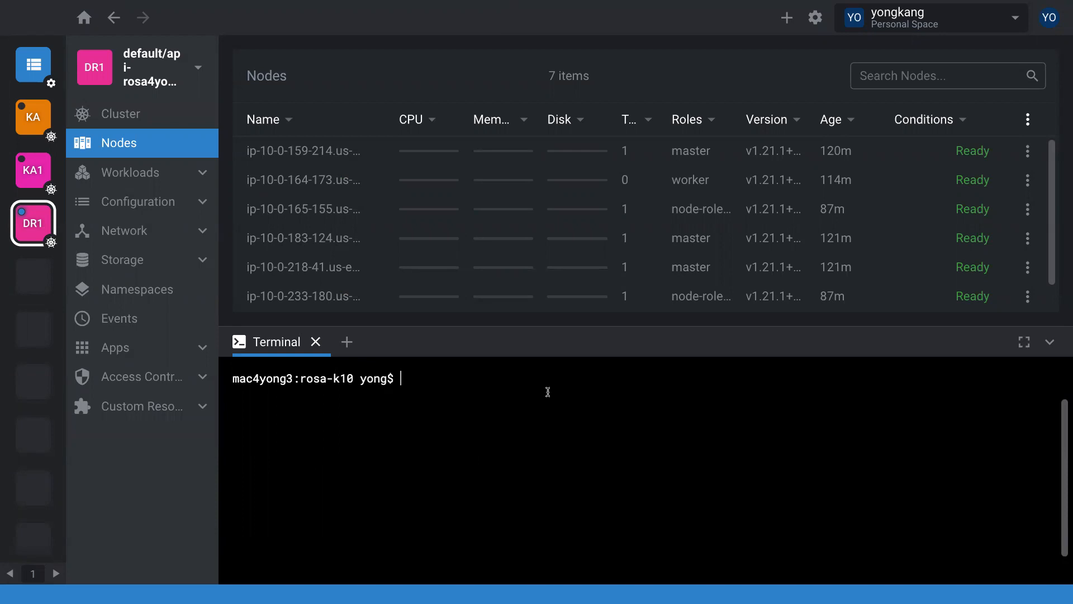
pyautogui.write('oc config get-contexts')
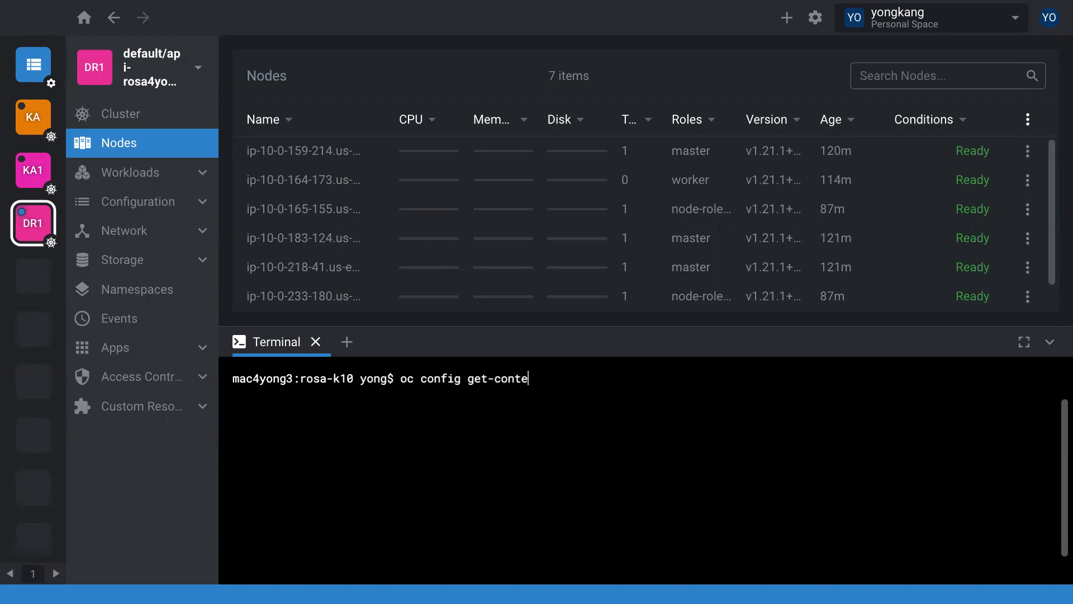
pyautogui.press('Return')
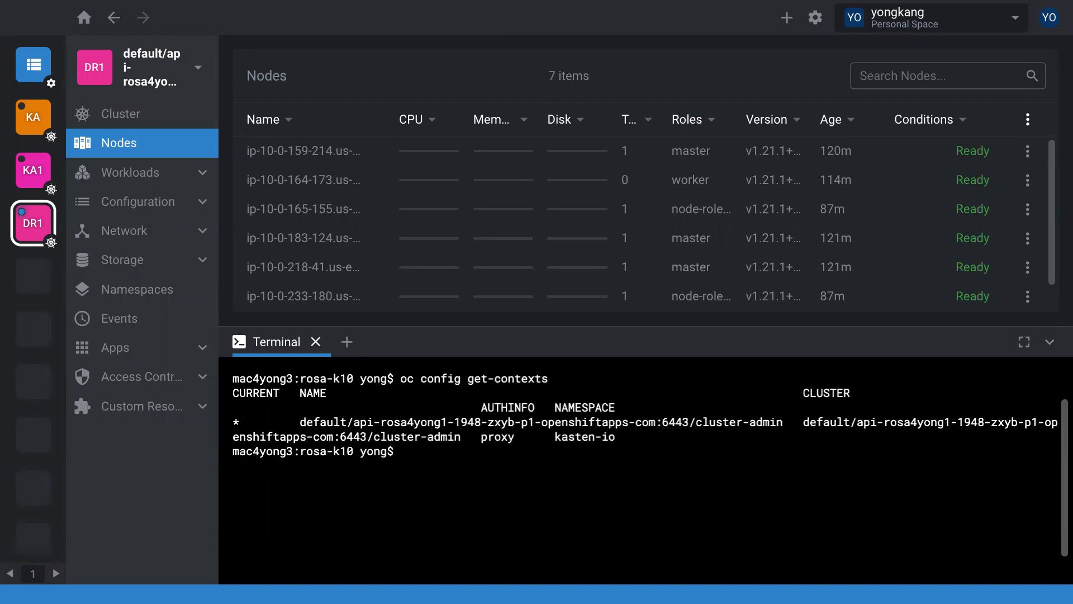
pyautogui.press('super+equal')
pyautogui.press('super+equal')
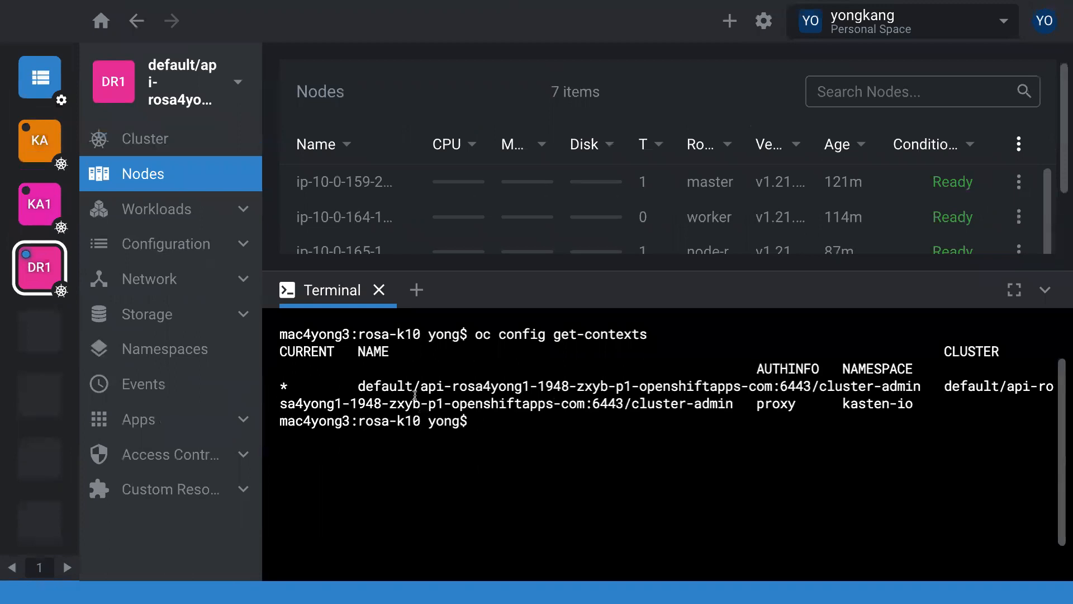
pyautogui.doubleClick(479, 386)
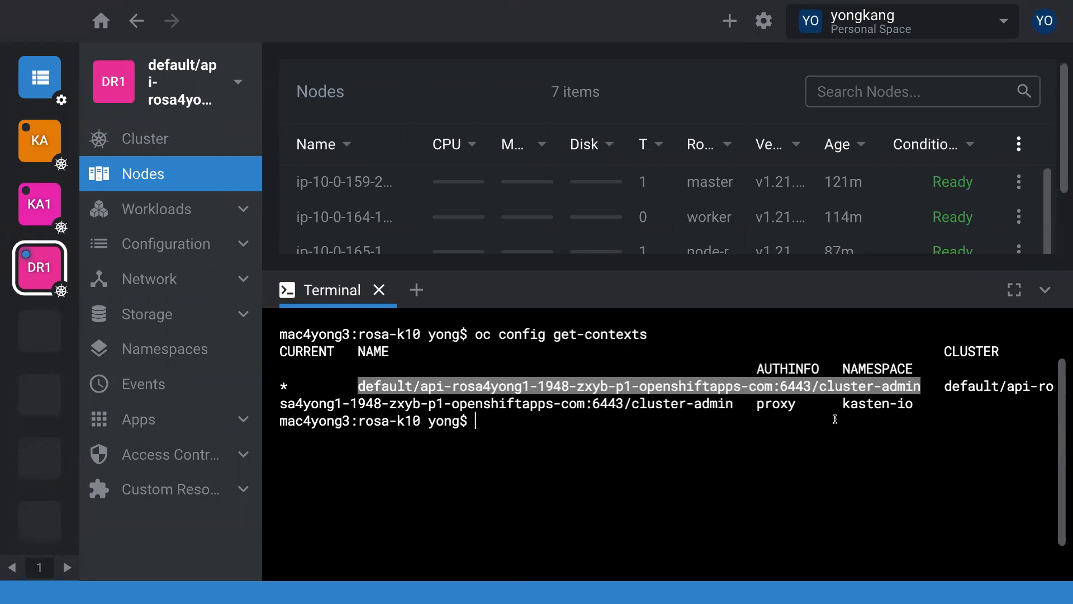
# - List the cluster's nodes with oc get nodes, review them in the terminal, and clear the terminal output
pyautogui.click(636, 445)
pyautogui.write('oc get nodes')
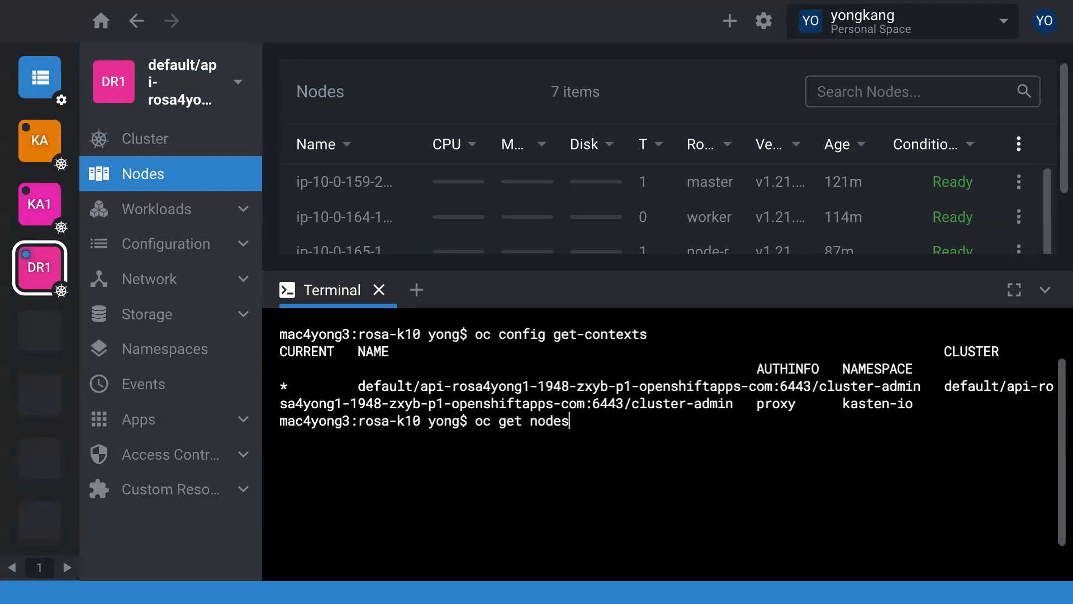
pyautogui.press('Return')
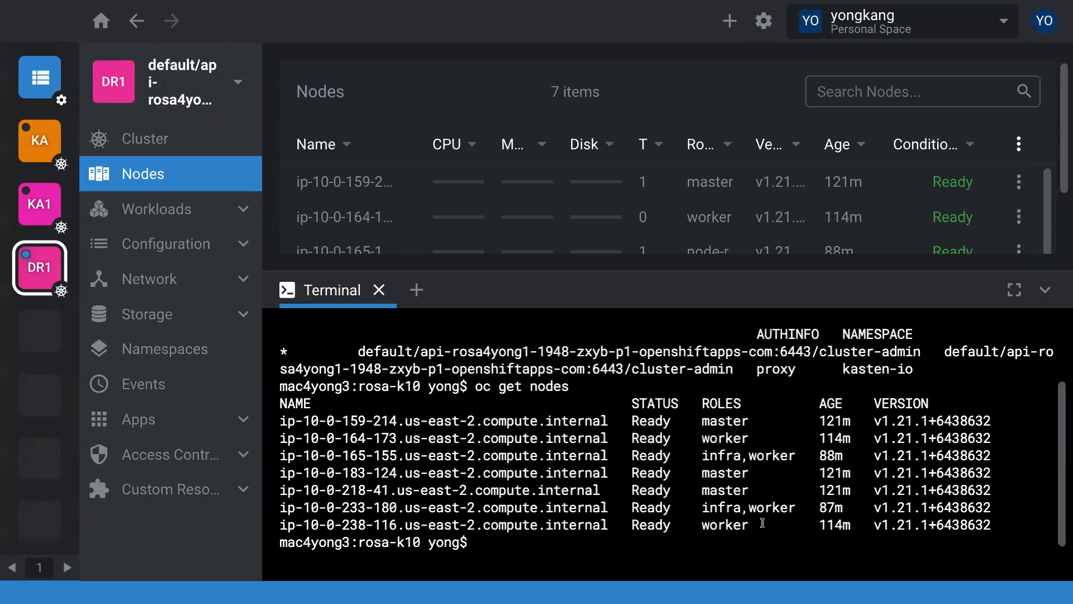
pyautogui.moveTo(615, 272); pyautogui.dragTo(615, 309)
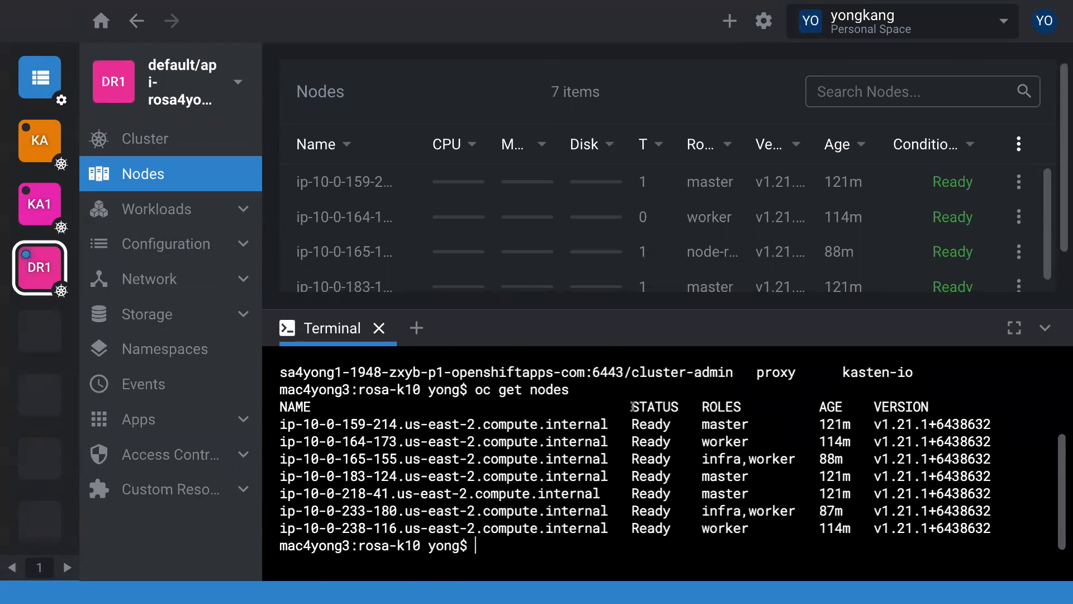
pyautogui.hotkey('ctrl', 'l')
pyautogui.write('git co')
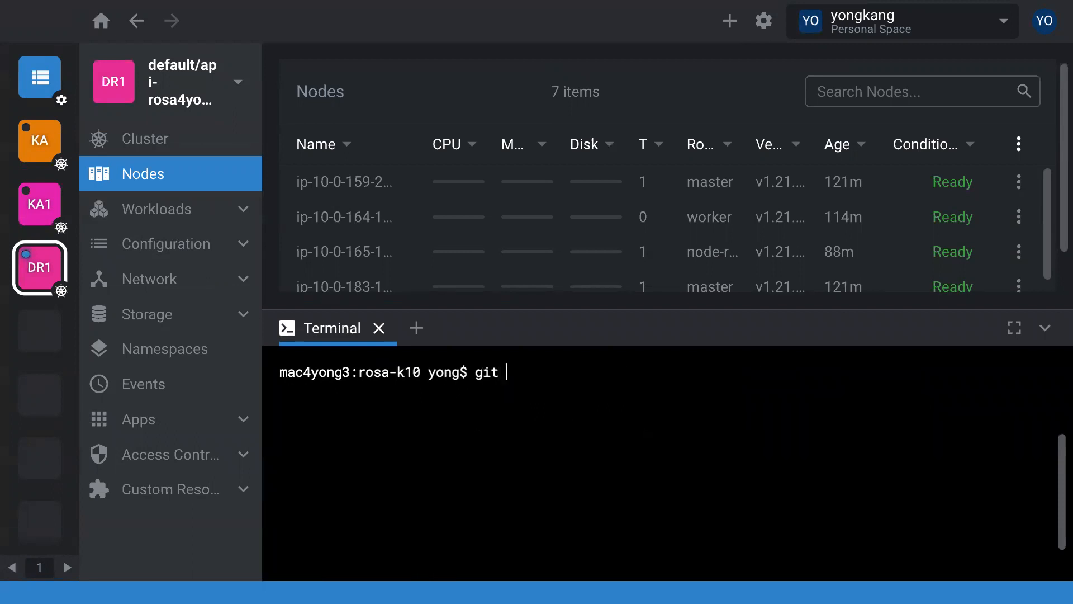
pyautogui.press('BackSpace')
pyautogui.write('l')
pyautogui.press('BackSpace')
pyautogui.press('BackSpace')
pyautogui.press('BackSpace')
pyautogui.press('BackSpace')
pyautogui.press('BackSpace')
pyautogui.press('BackSpace')
# - From the parent folder, enter the git clone command for the rosa-k10 GitHub repository and change into the rosa-k10 folder
pyautogui.write('cd ..')
pyautogui.press('Return')
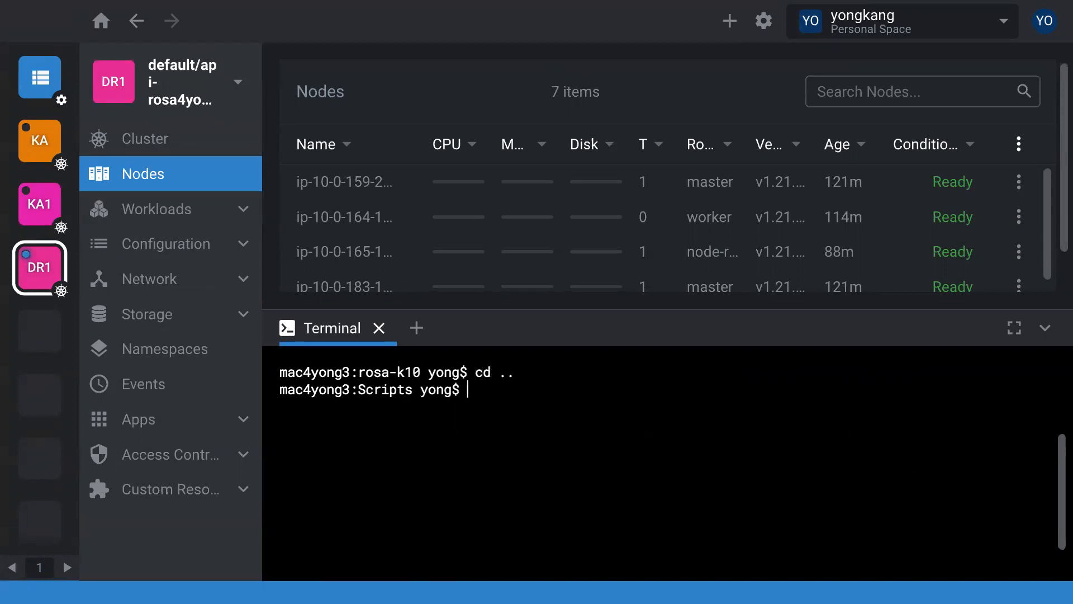
pyautogui.write('git clone https:')
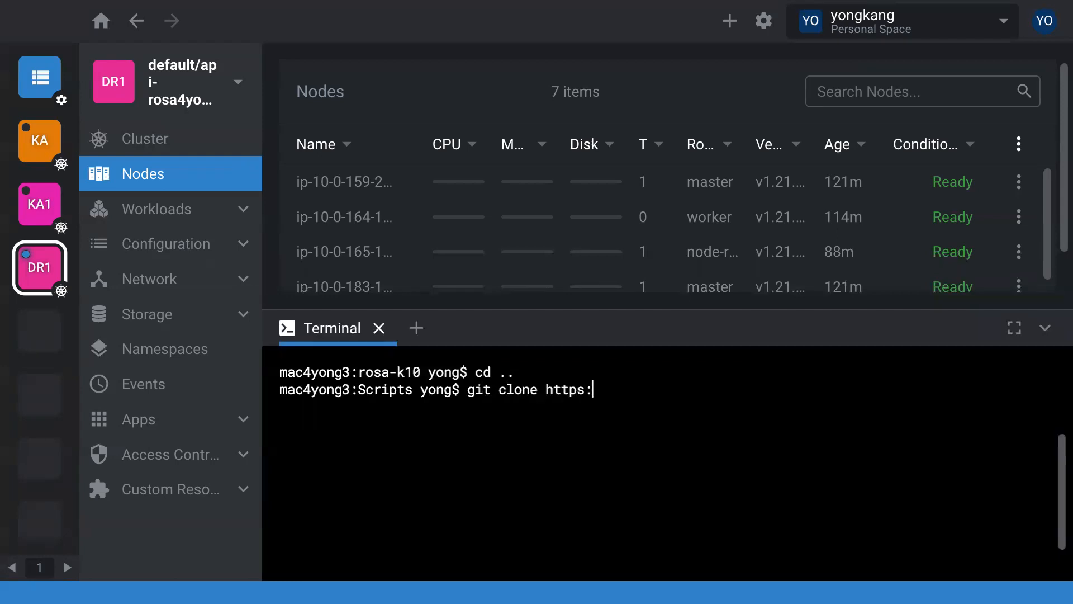
pyautogui.write('//github.com')
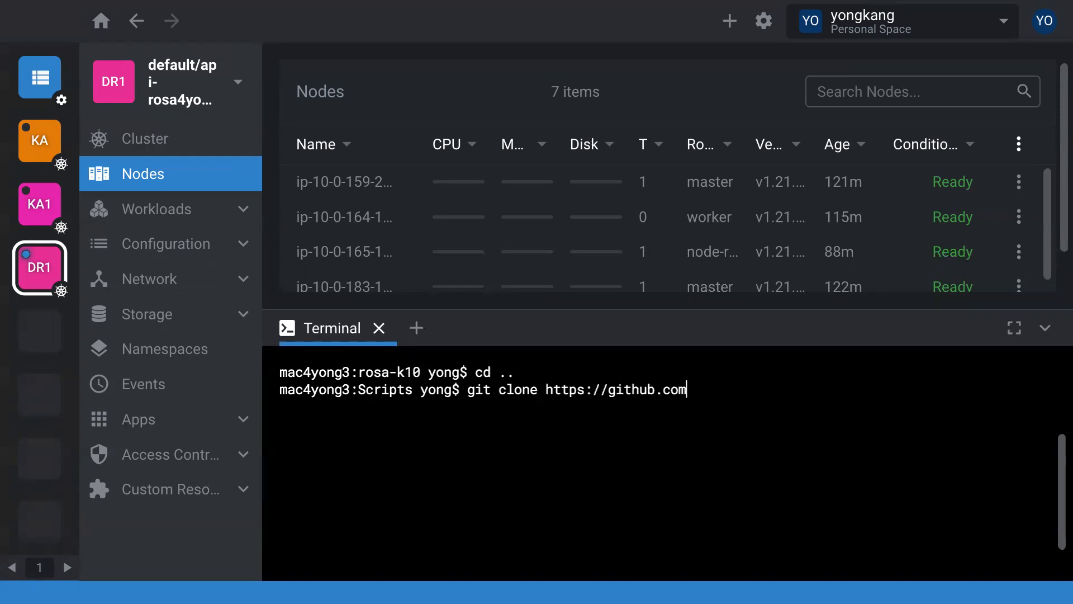
pyautogui.write('/yongkanghe/rosa-k10')
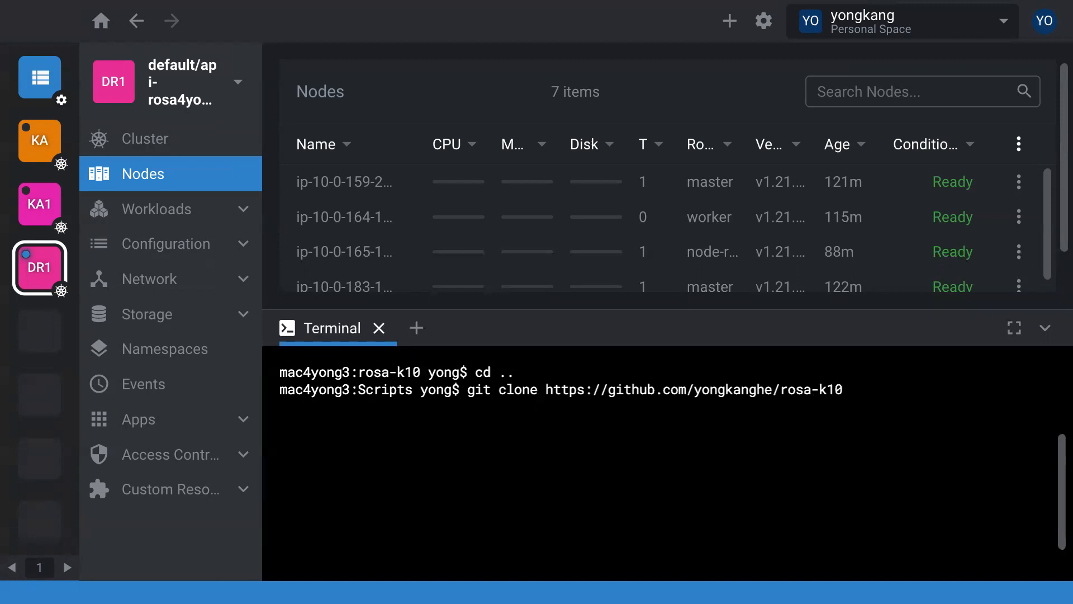
pyautogui.press('Return')
pyautogui.write('cd rosa-k10')
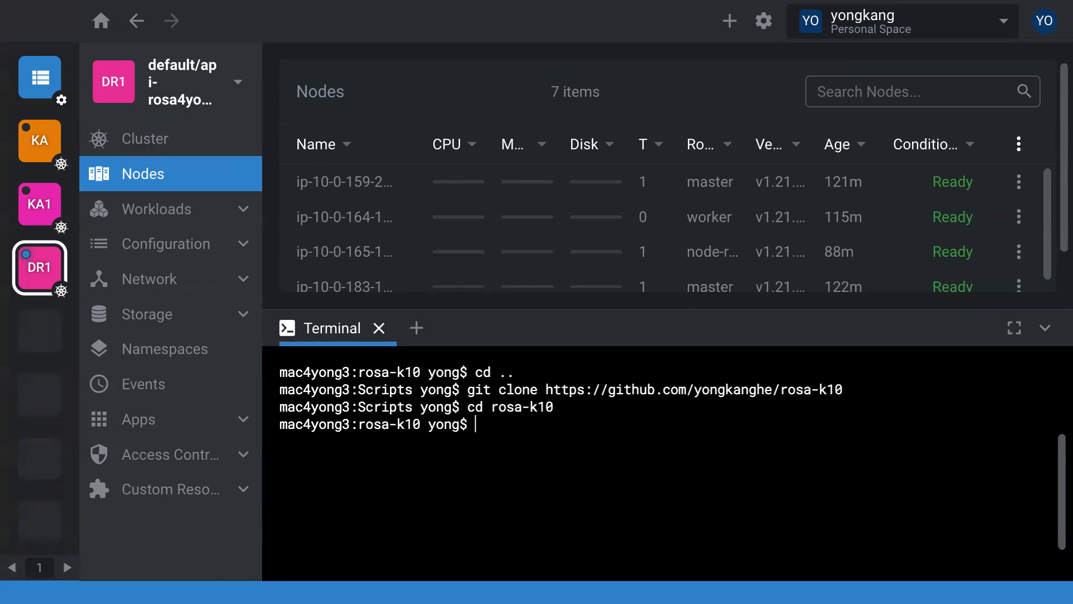
# - Start the ./rosaprep.sh script and abort it at the AWS Access Key ID entry
pyautogui.write('./rosaprep.sh')
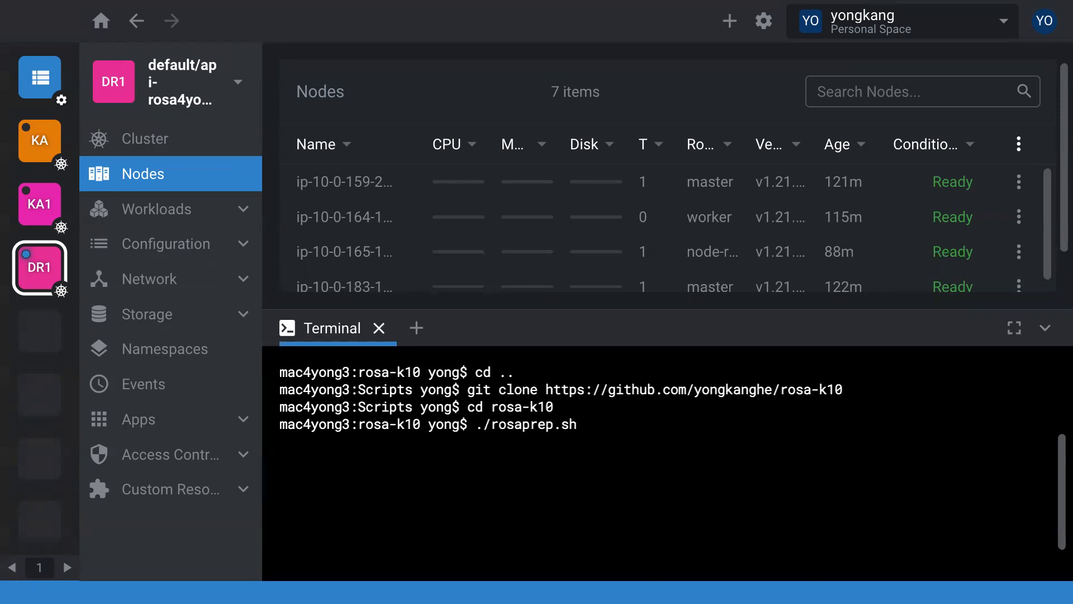
pyautogui.press('Return')
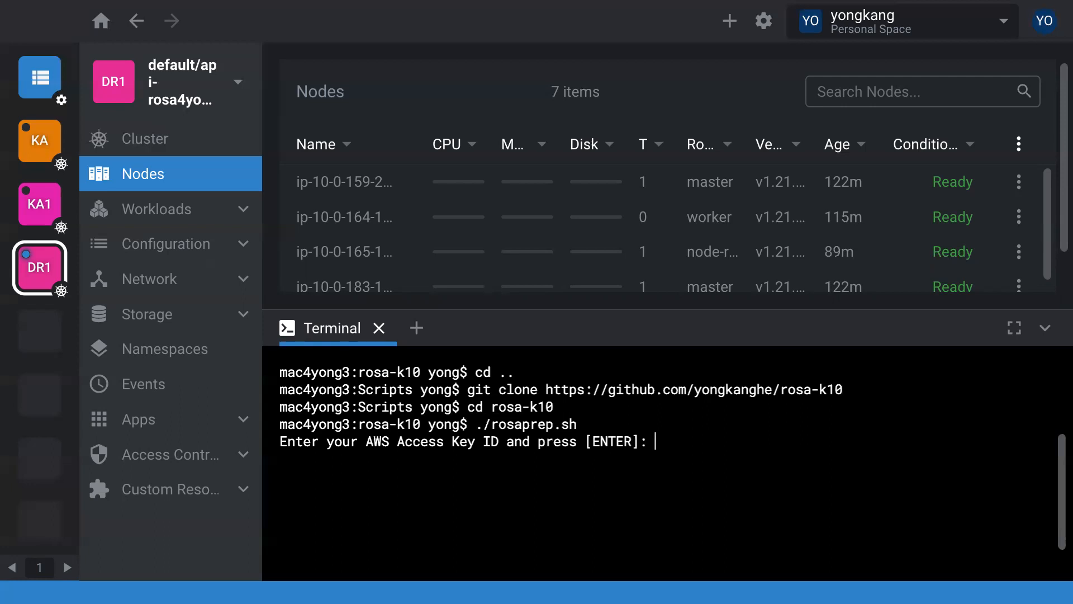
pyautogui.hotkey('ctrl', 'c')
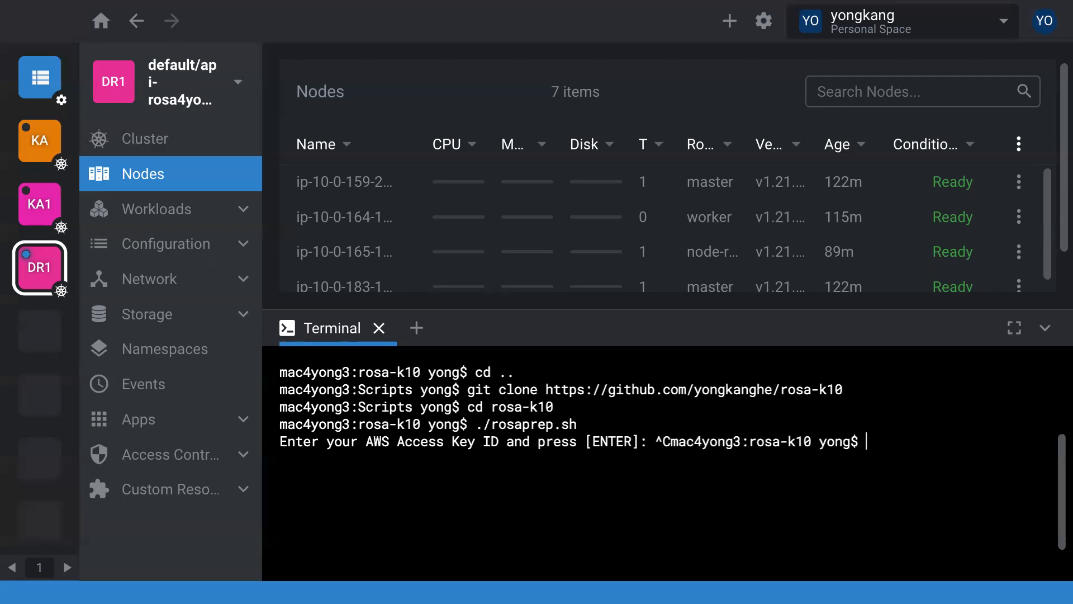
pyautogui.press('Return')
# - Run the ./k10-deploy.sh script to install K10 and deploy MongoDB on the ROSA cluster
pyautogui.write('./k10-deploy.sh')
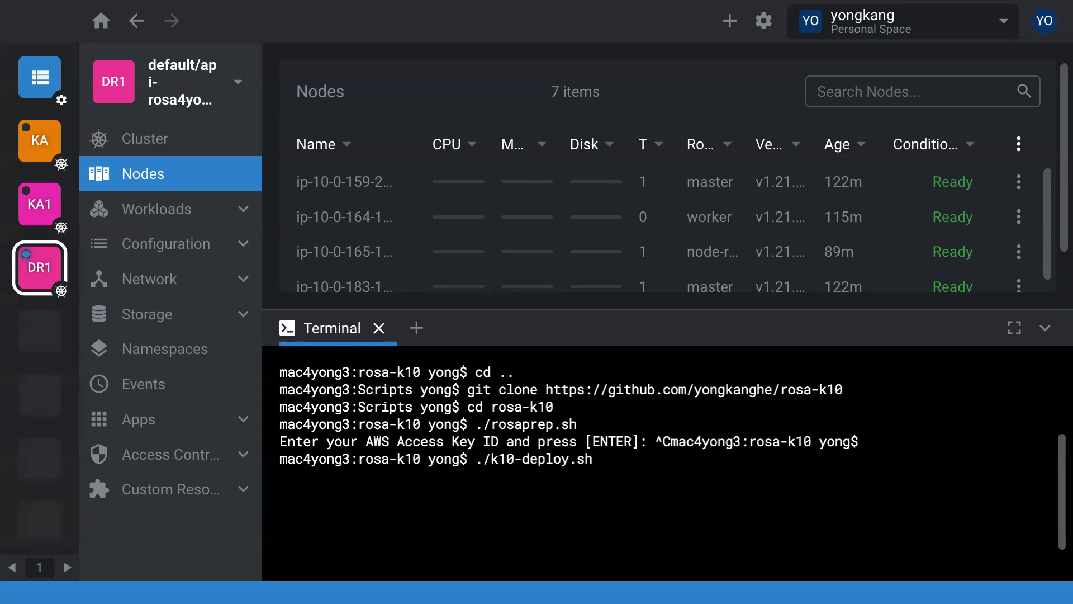
pyautogui.press('Return')
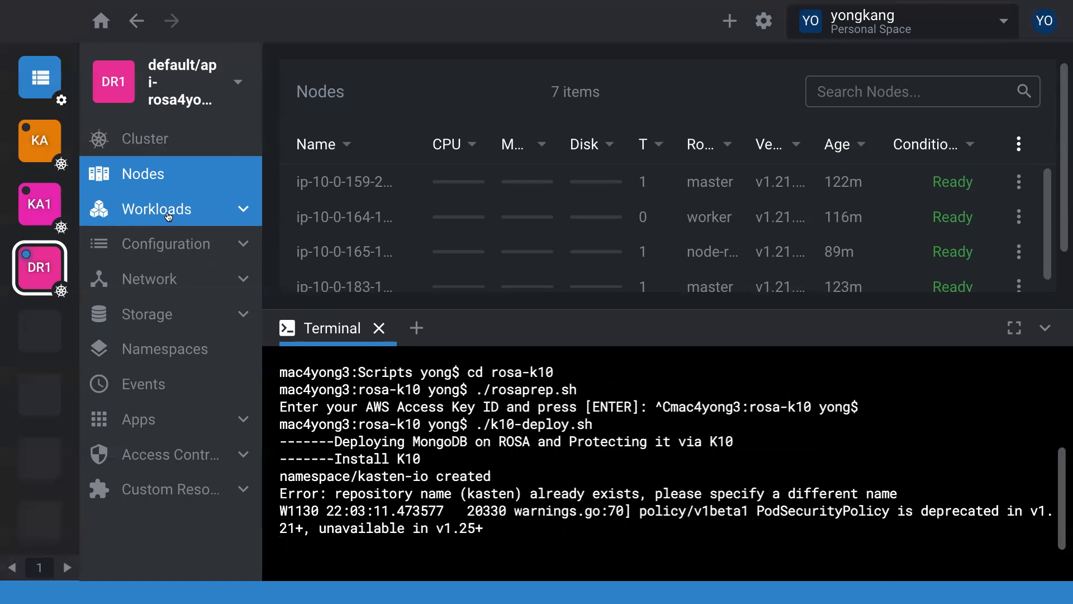
# - Show the cluster's workload pods filtered to the kasten-io namespace and give the pod list more room above the terminal
pyautogui.click(168, 217)
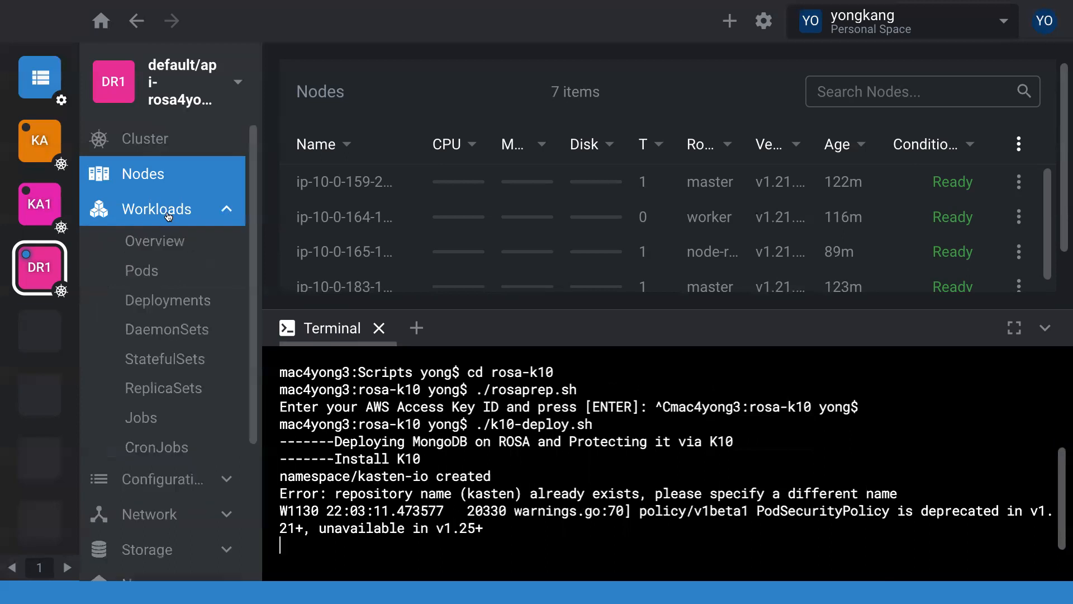
pyautogui.click(136, 272)
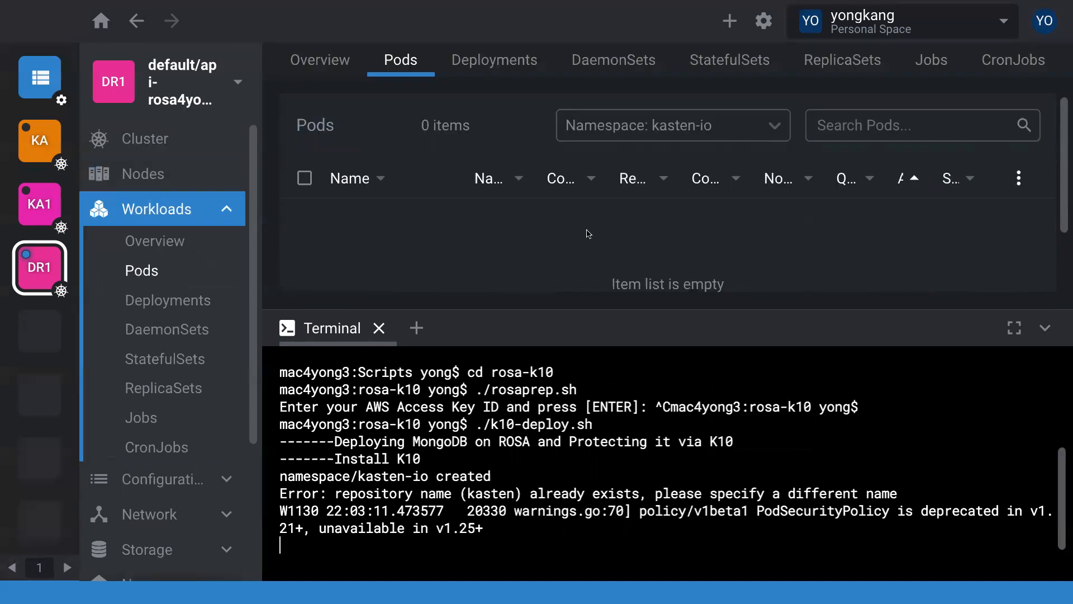
pyautogui.click(722, 129)
pyautogui.click(723, 129)
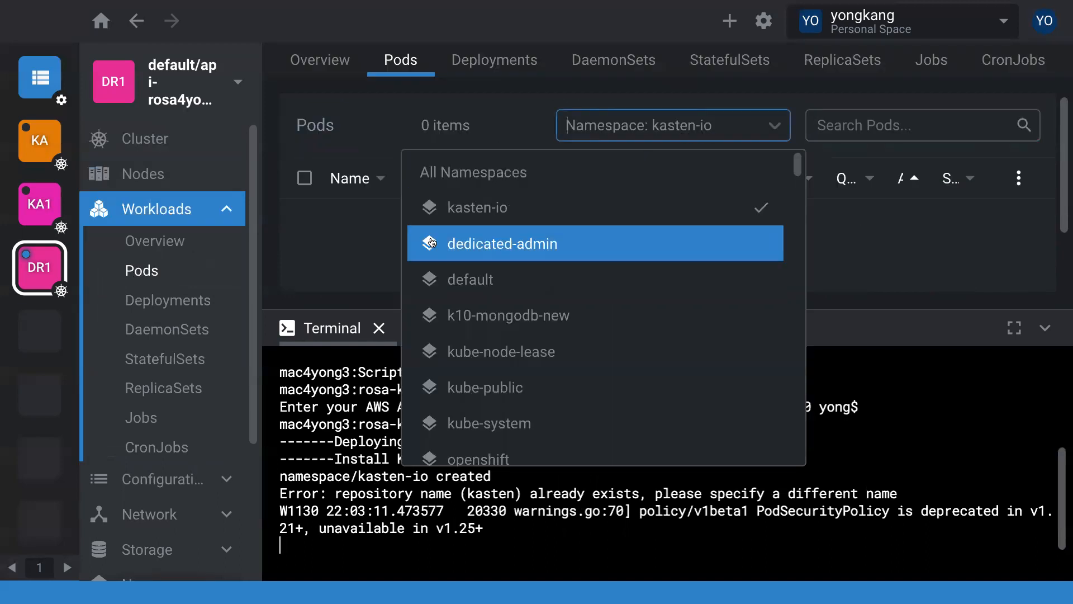
pyautogui.click(520, 216)
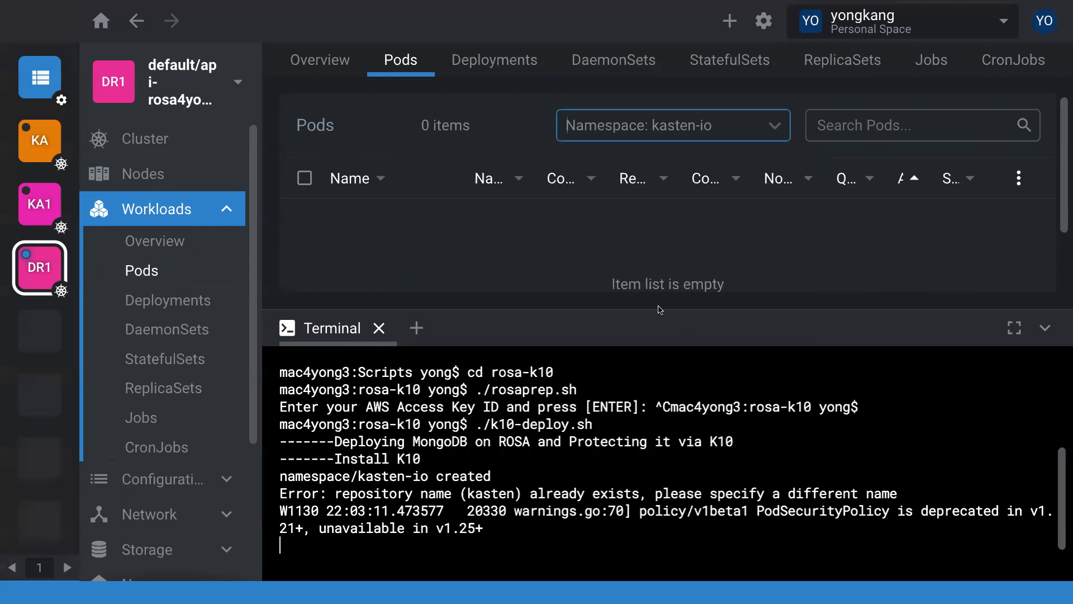
pyautogui.moveTo(657, 310); pyautogui.dragTo(660, 373)
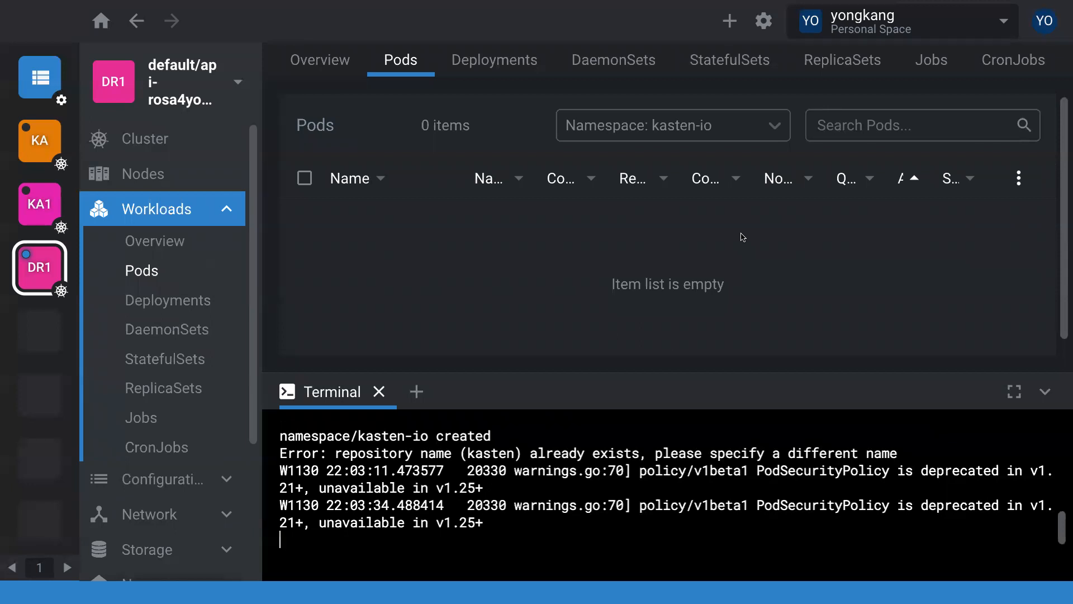
pyautogui.hotkey('ctrl', '-')
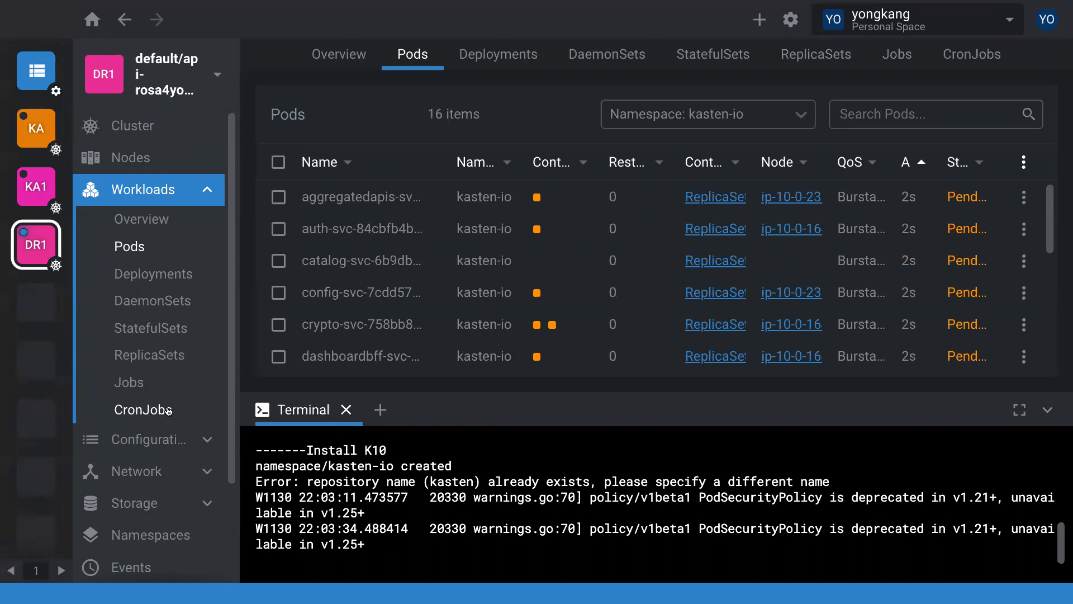
# - Show the persistent volume claims in the kasten-io namespace
pyautogui.scroll(-2, 148, 388)
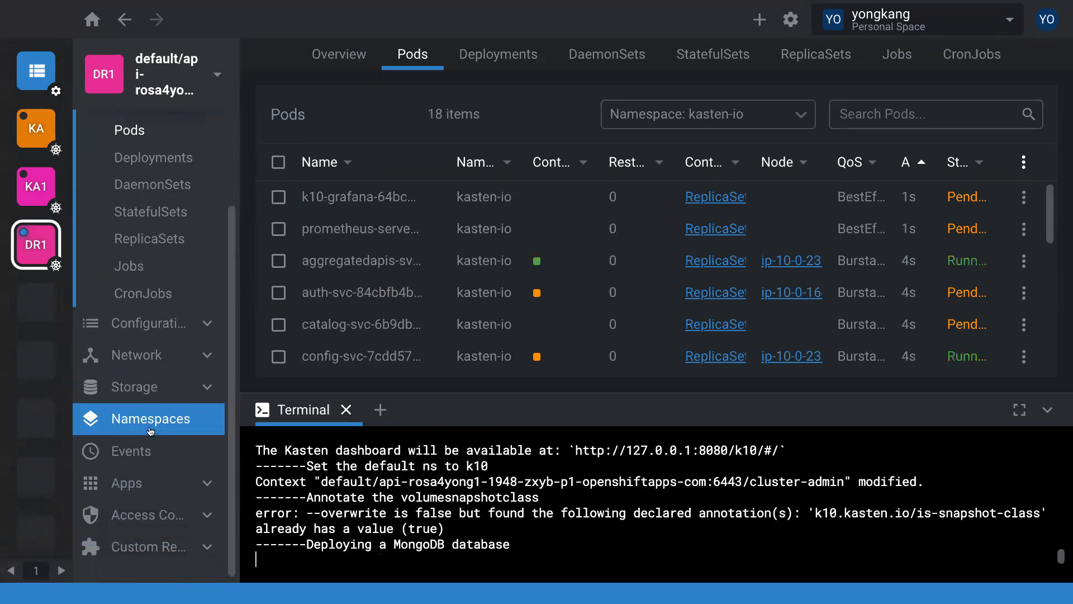
pyautogui.click(148, 384)
pyautogui.click(167, 414)
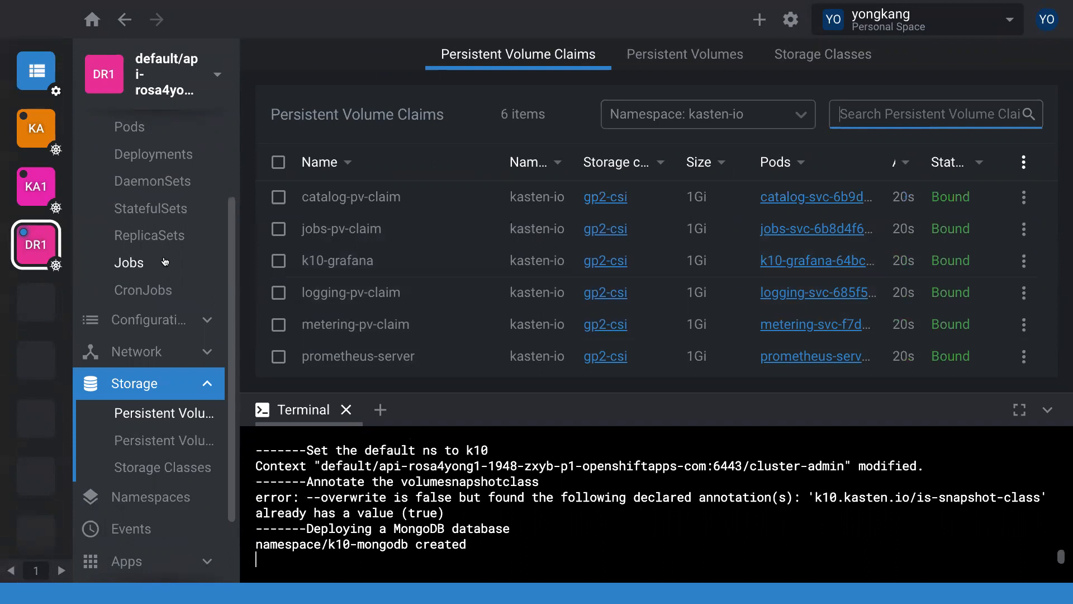
# - Return to the kasten-io pods and examine the status of each one through the whole list
pyautogui.scroll(1, 163, 262)
pyautogui.scroll(2, 165, 261)
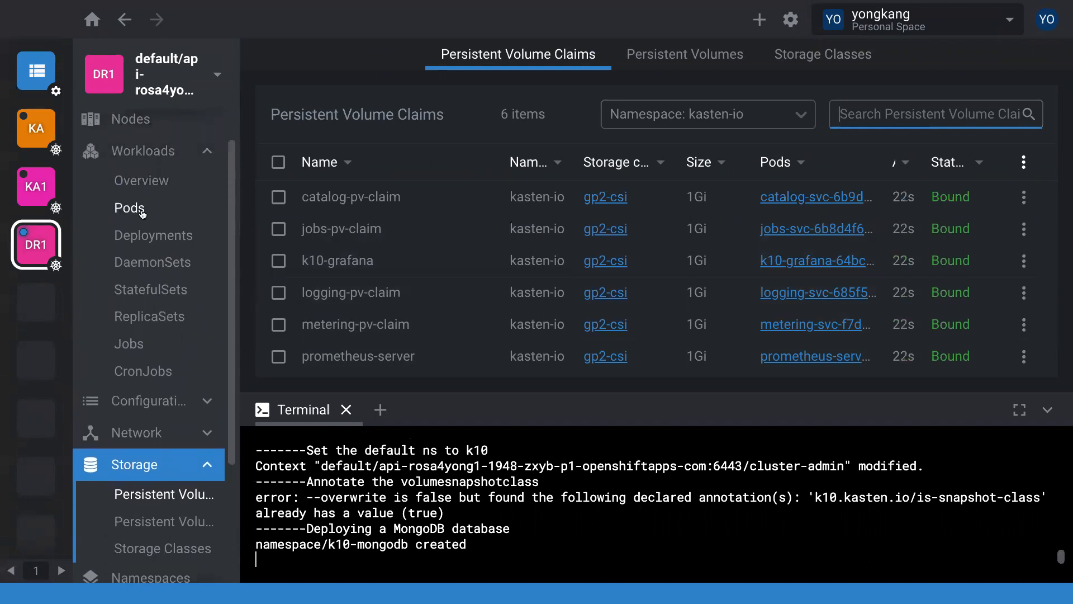
pyautogui.click(143, 214)
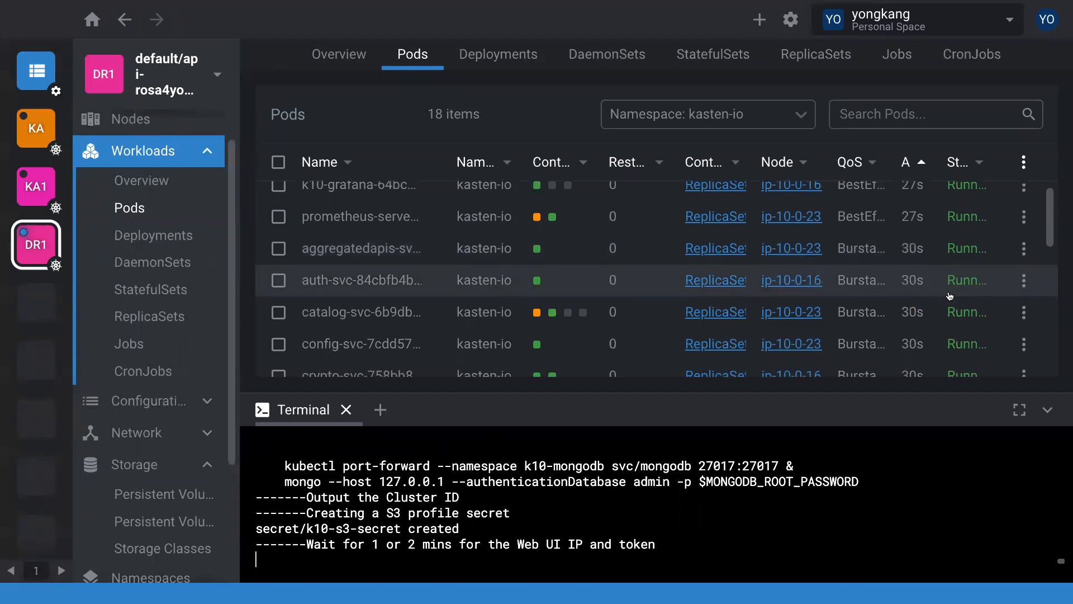
pyautogui.scroll(-3, 949, 296)
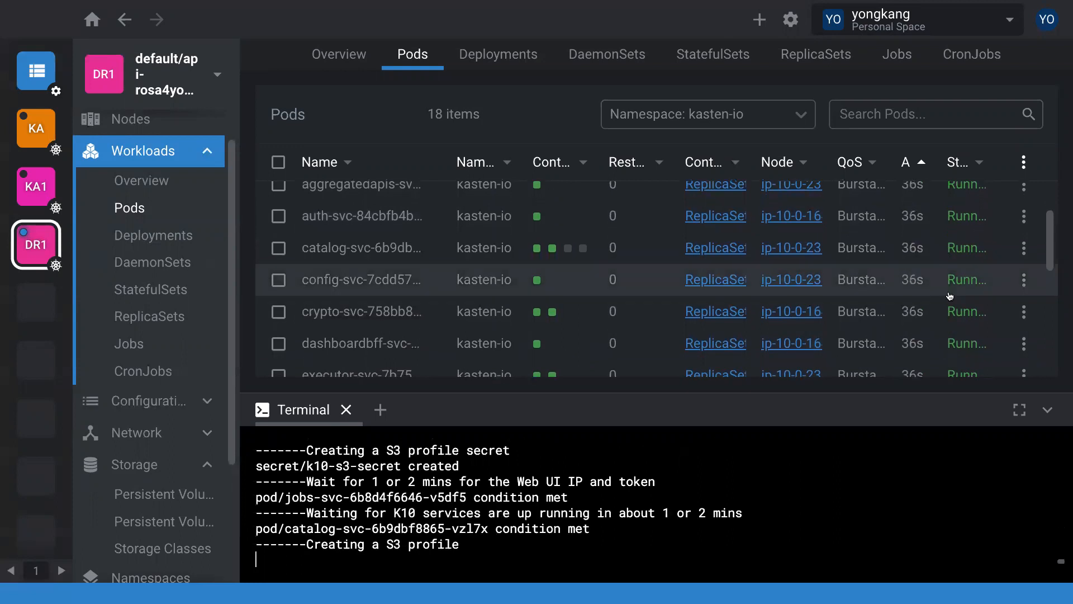
pyautogui.scroll(-4, 950, 296)
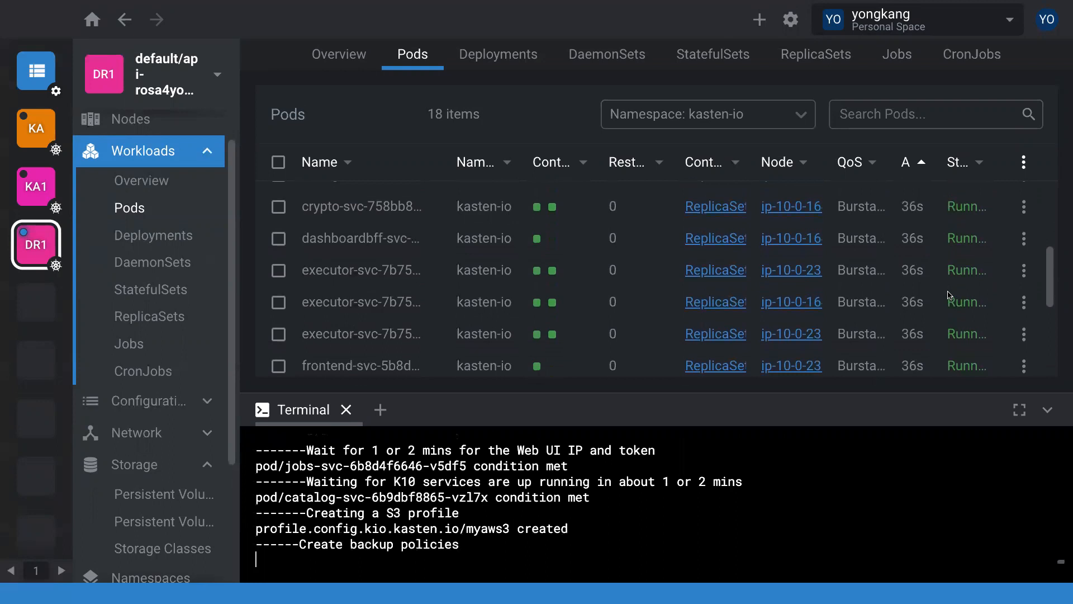
pyautogui.scroll(-3, 950, 296)
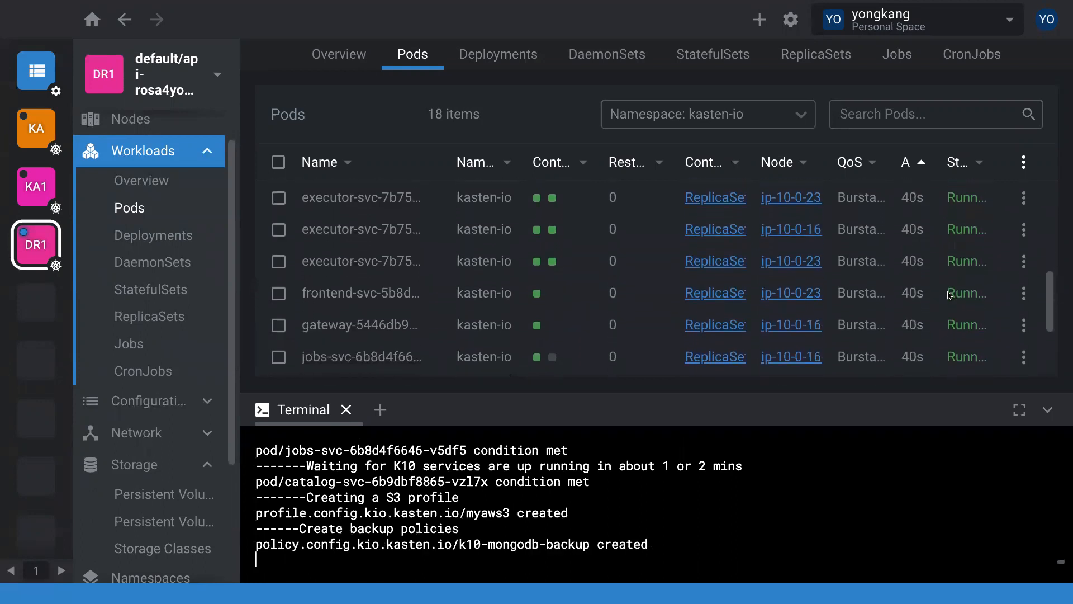
pyautogui.scroll(-5, 949, 296)
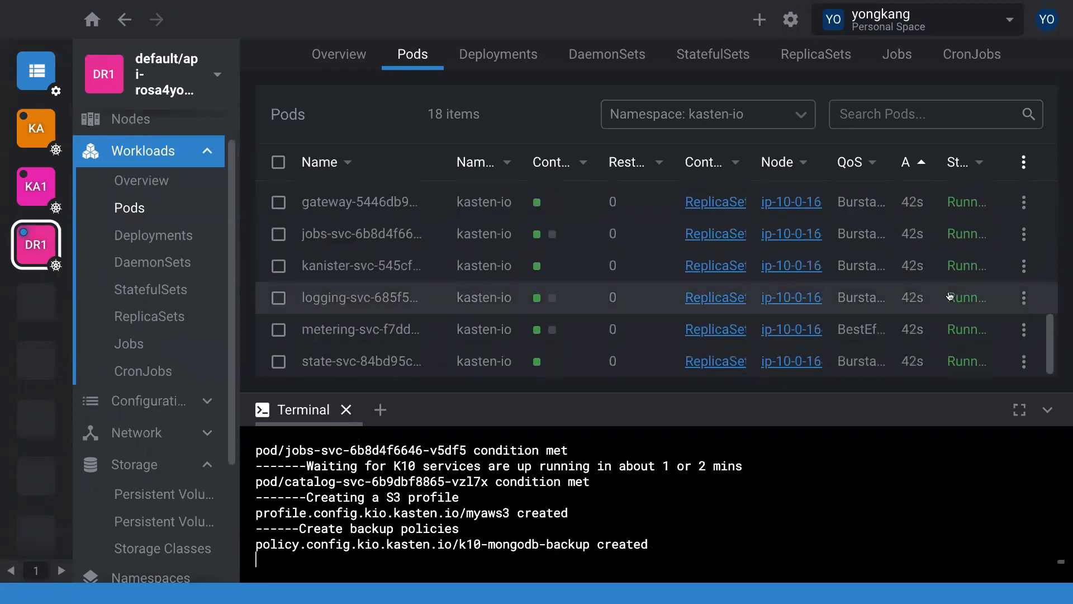
pyautogui.scroll(12, 949, 295)
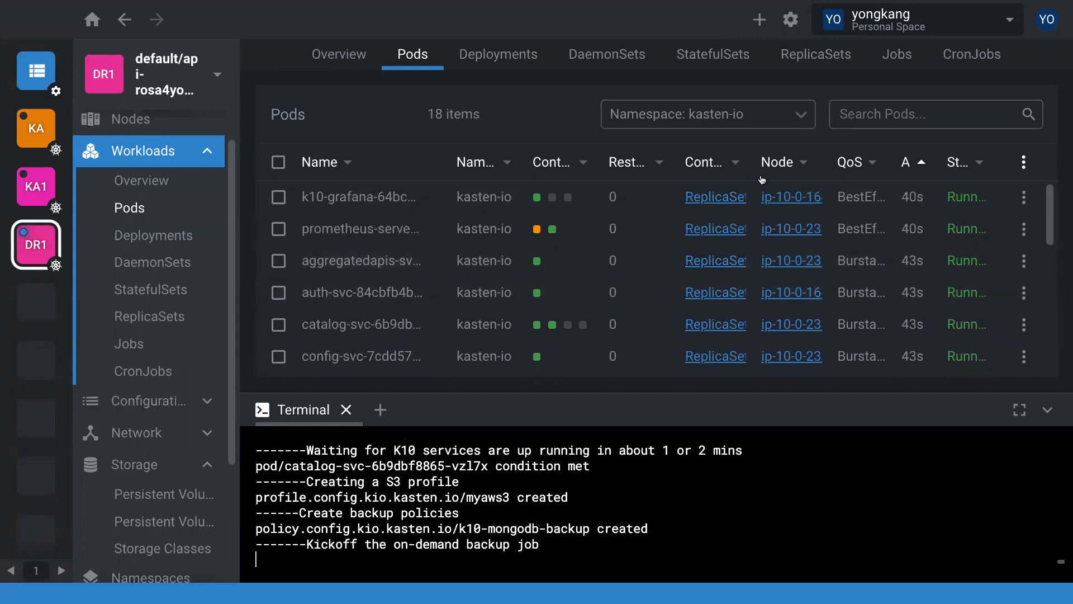
# - Show the pods in the k10-mongodb namespace and give the terminal more room below the list
pyautogui.click(798, 119)
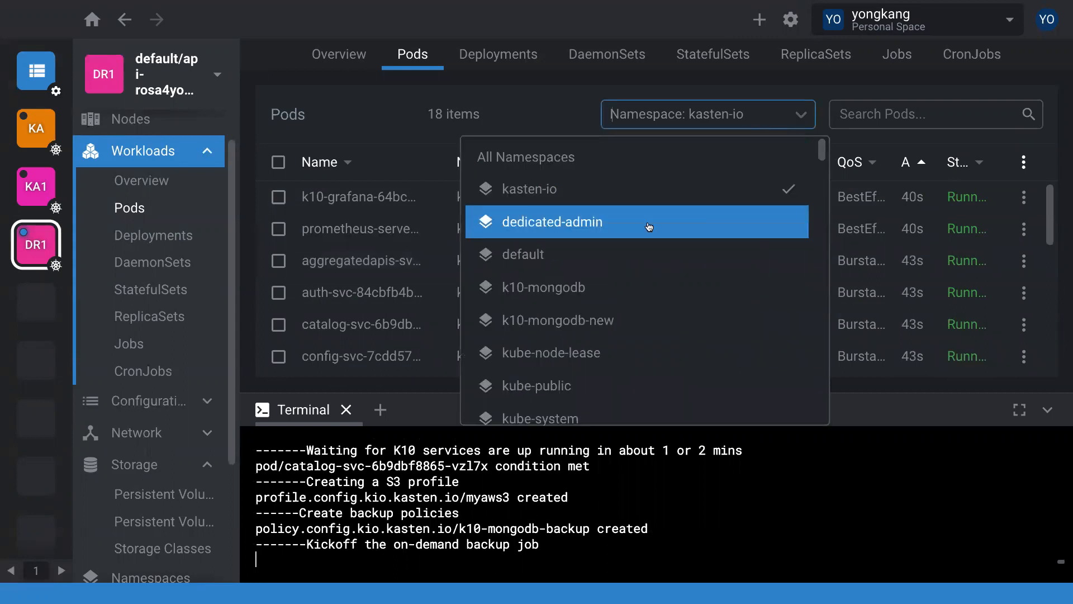
pyautogui.click(571, 289)
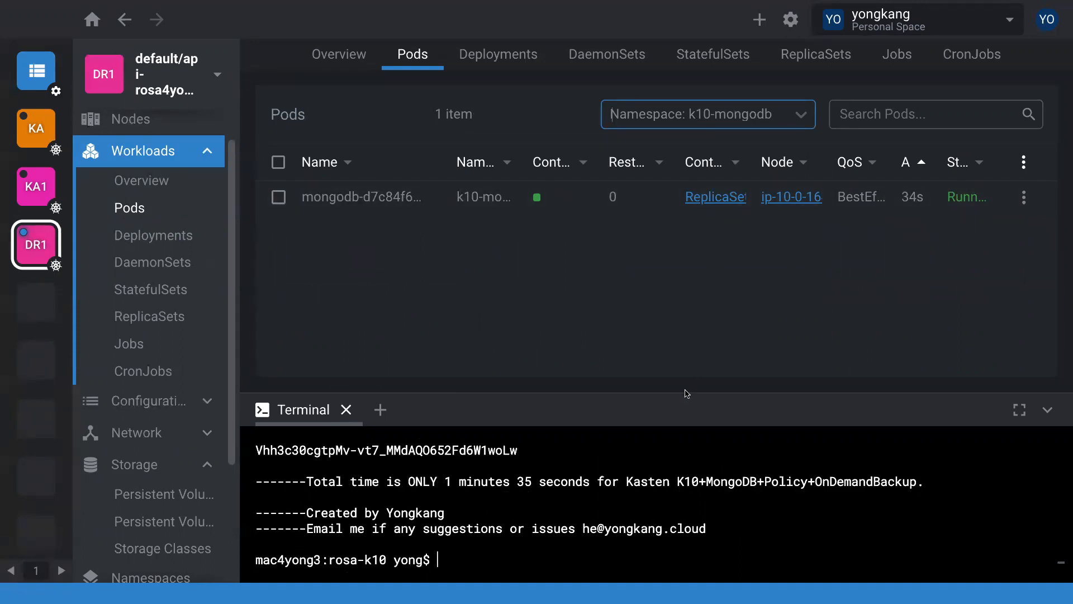
pyautogui.moveTo(687, 394); pyautogui.dragTo(701, 262)
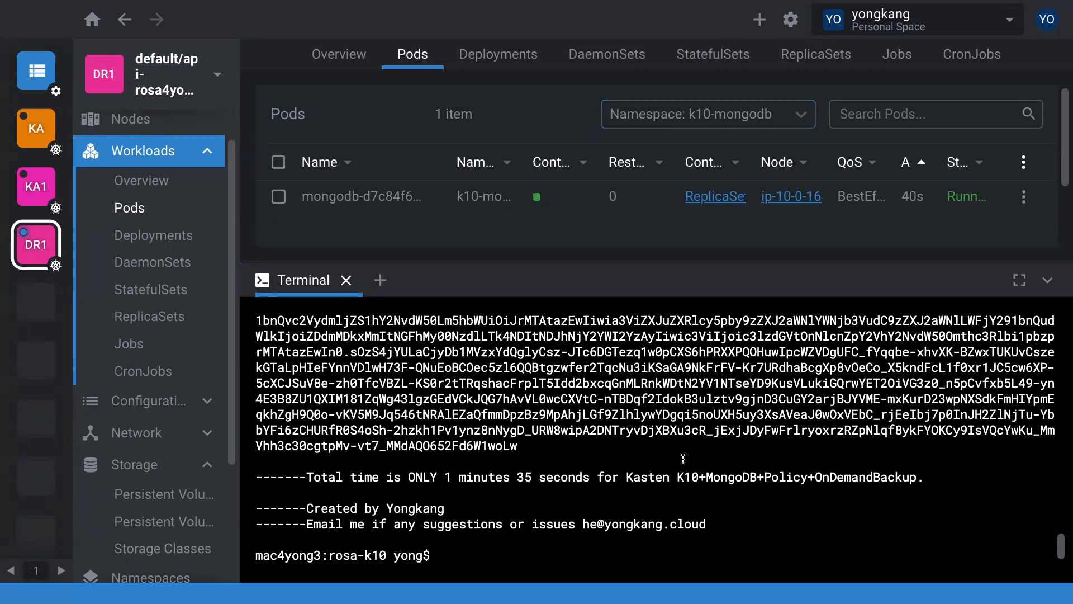
# - Examine the script's closing summary line in the terminal, highlighting the total time, the MongoDB and Policy entries, and OnDemandBackup
pyautogui.tripleClick(440, 478)
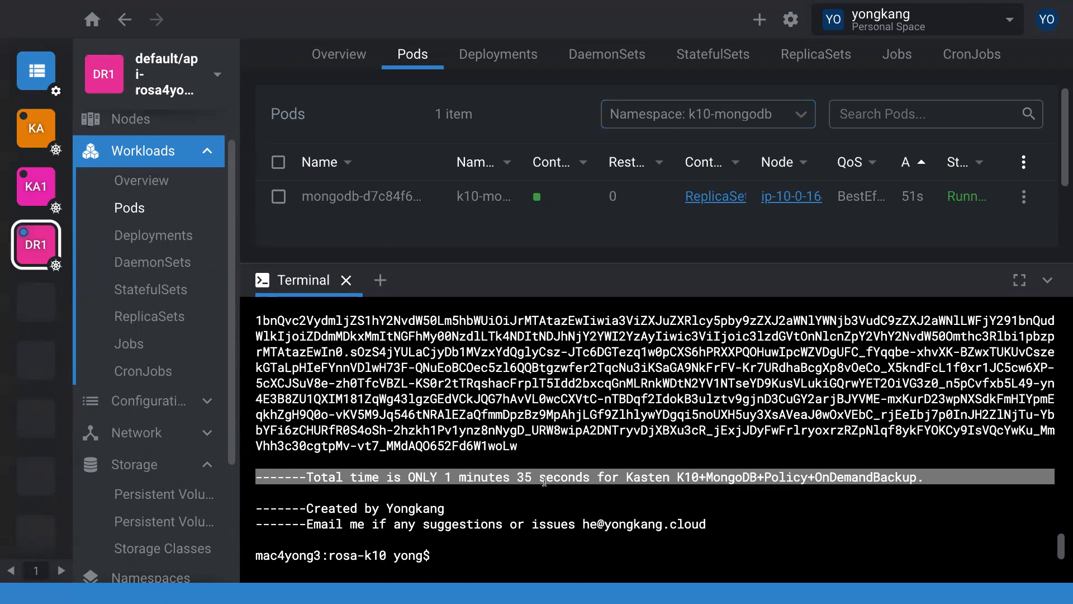
pyautogui.click(692, 479)
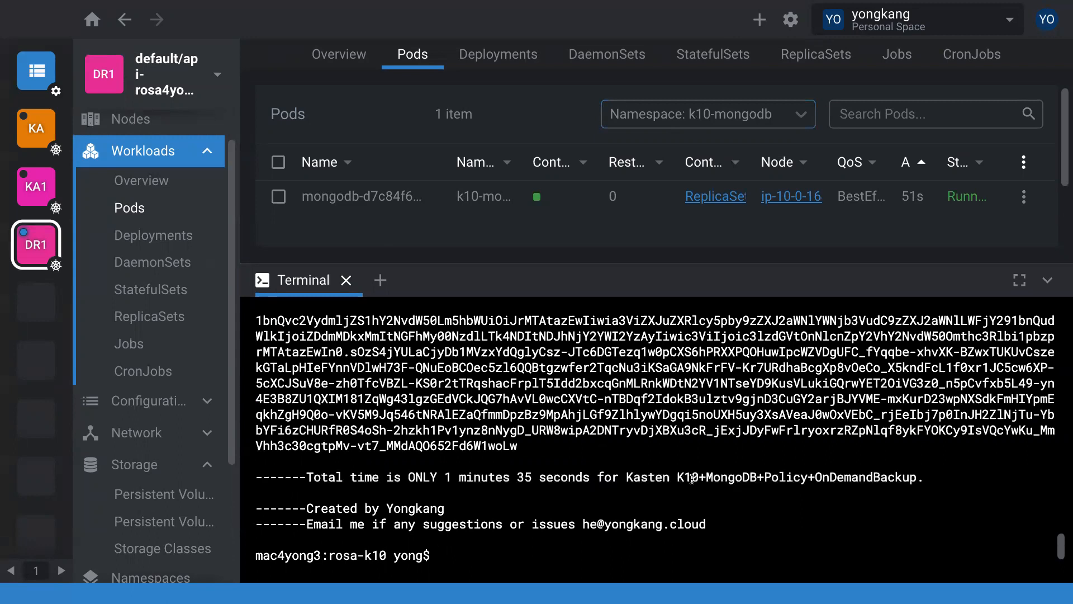
pyautogui.moveTo(672, 478); pyautogui.dragTo(810, 475)
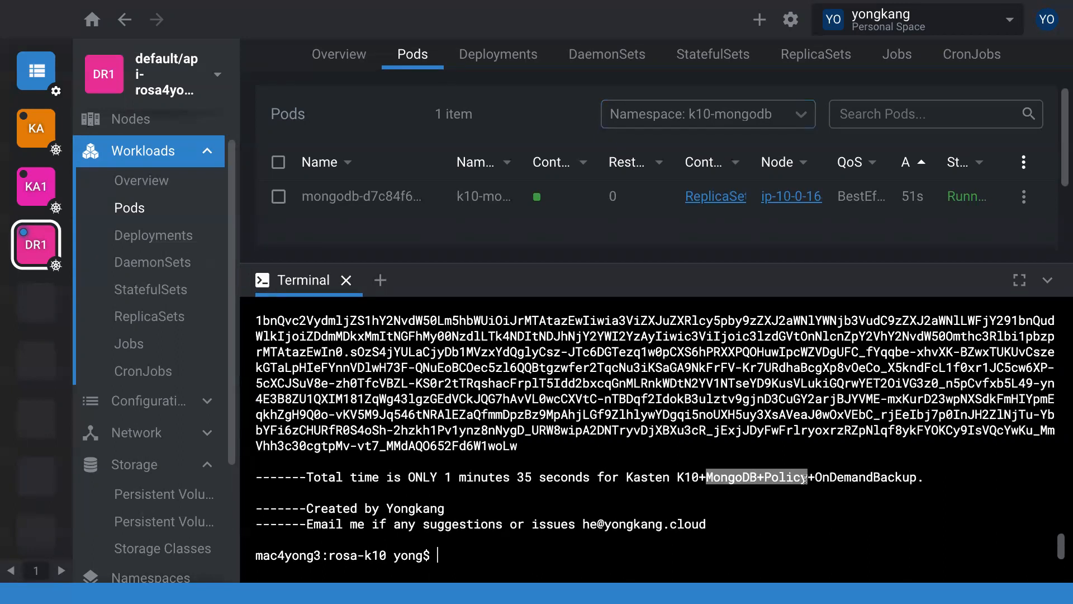
pyautogui.moveTo(816, 476); pyautogui.dragTo(918, 479)
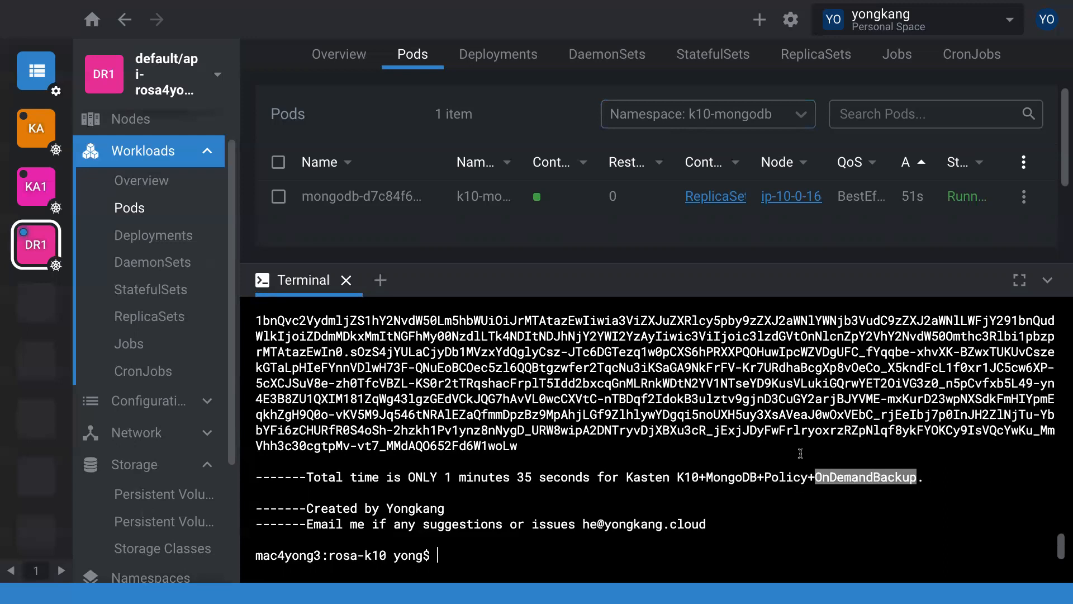
pyautogui.scroll(1, 801, 453)
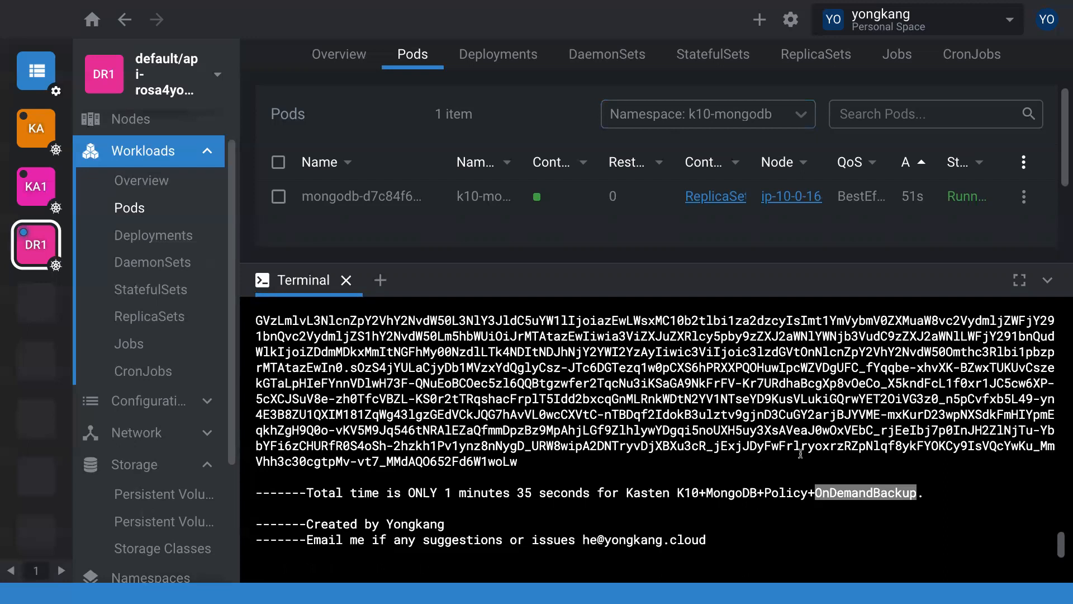
# - Maximize the terminal, copy the K10 Web UI login token from the script output, and open the K10 Web UI link in Chrome
pyautogui.click(1019, 280)
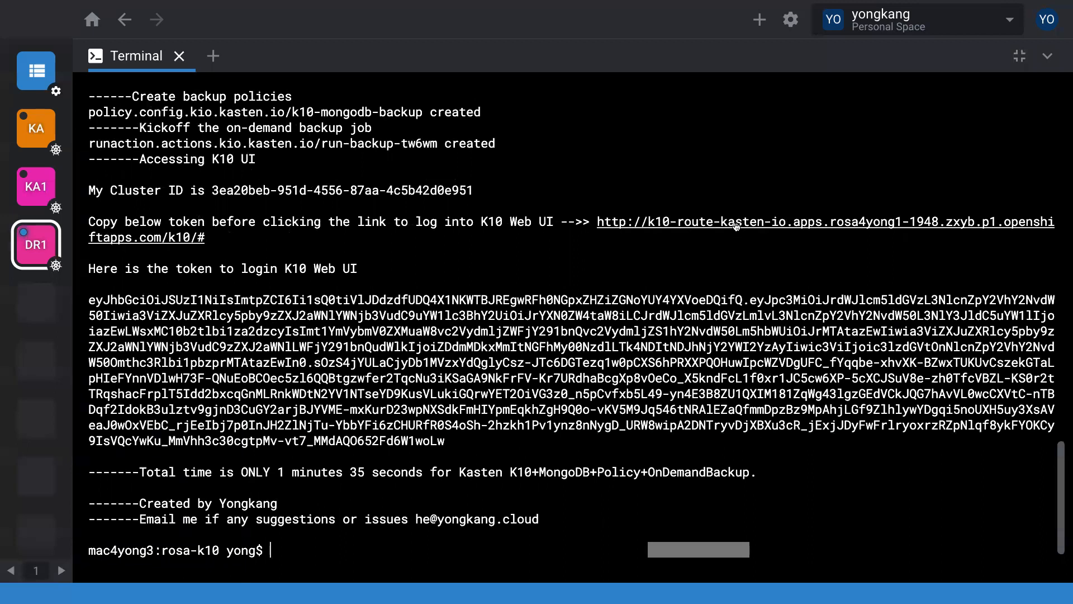
pyautogui.doubleClick(306, 380)
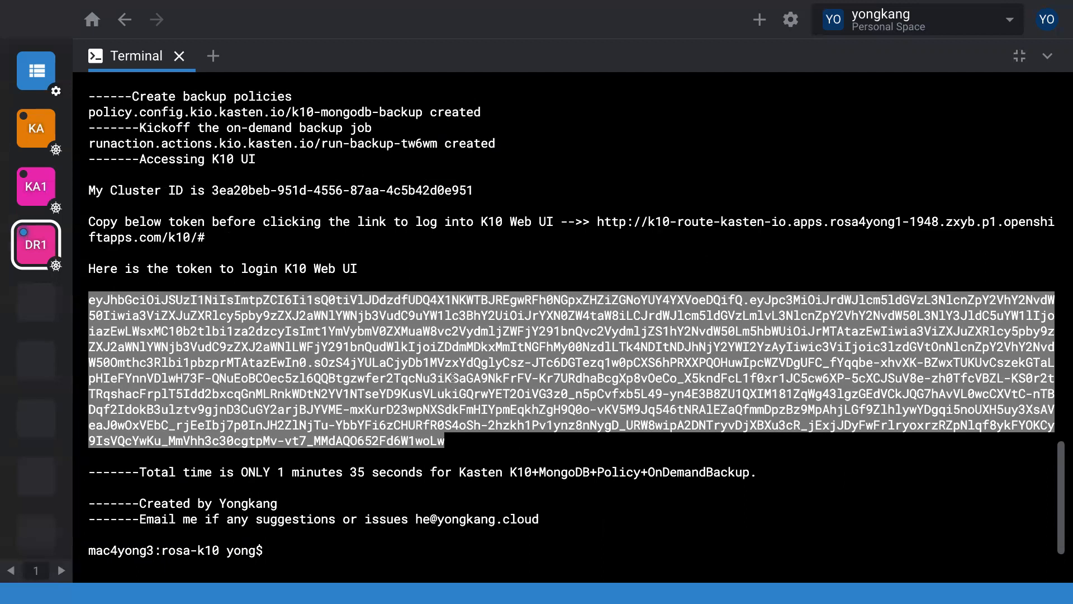
pyautogui.click(755, 224)
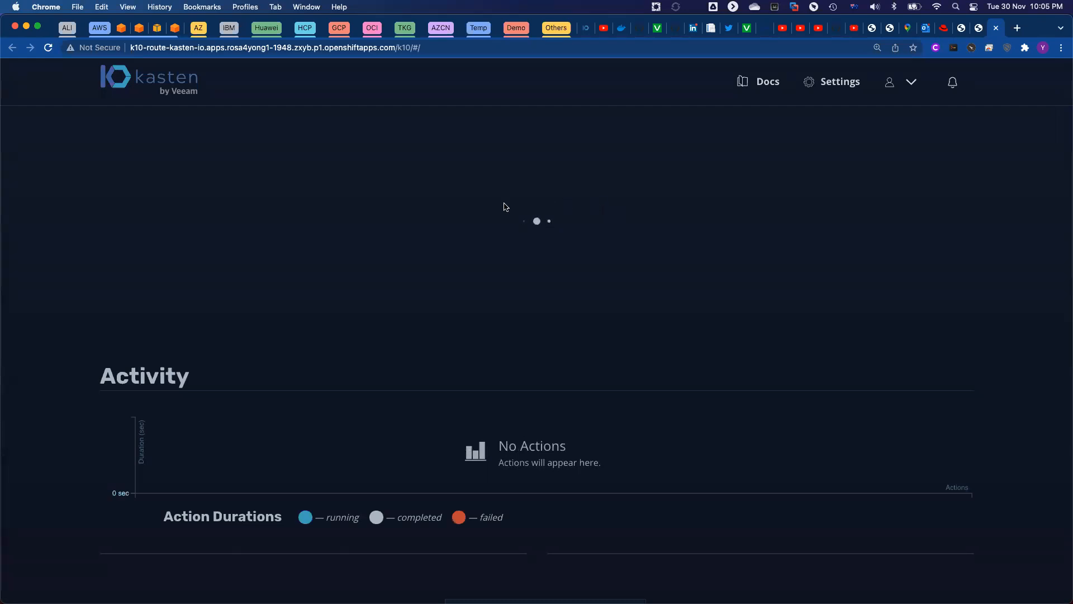
# - Remove the k10-route-kasten-io site's cookies and reload the K10 dashboard address
pyautogui.click(91, 49)
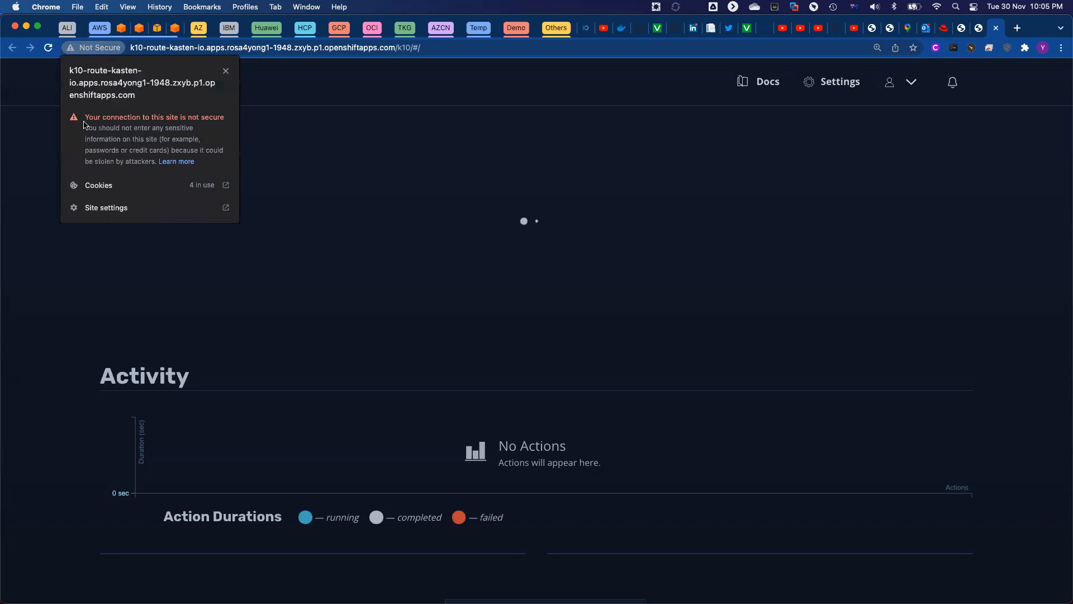
pyautogui.click(112, 189)
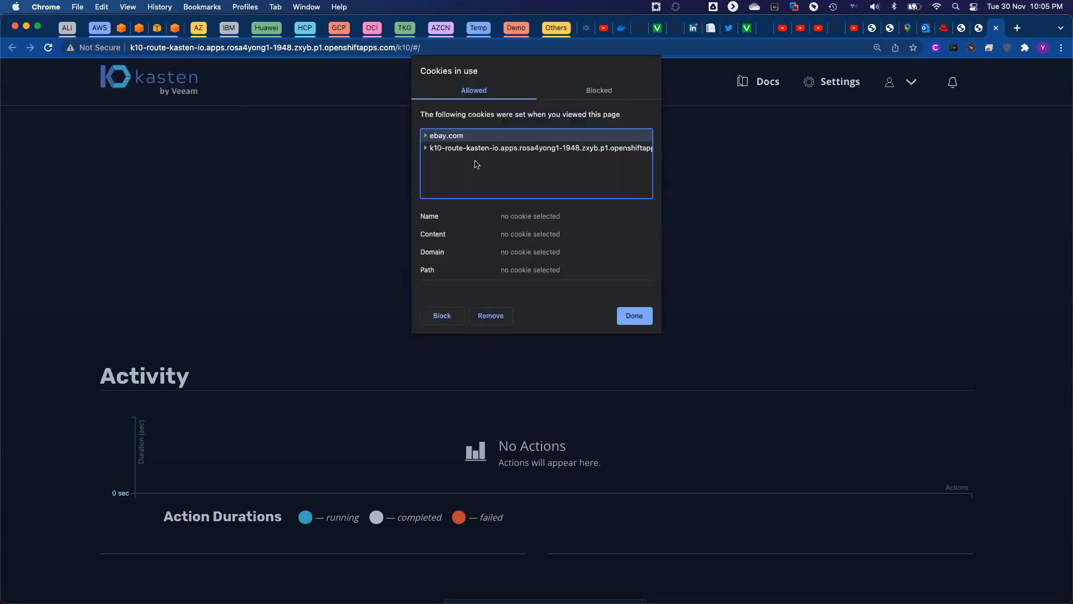
pyautogui.click(459, 150)
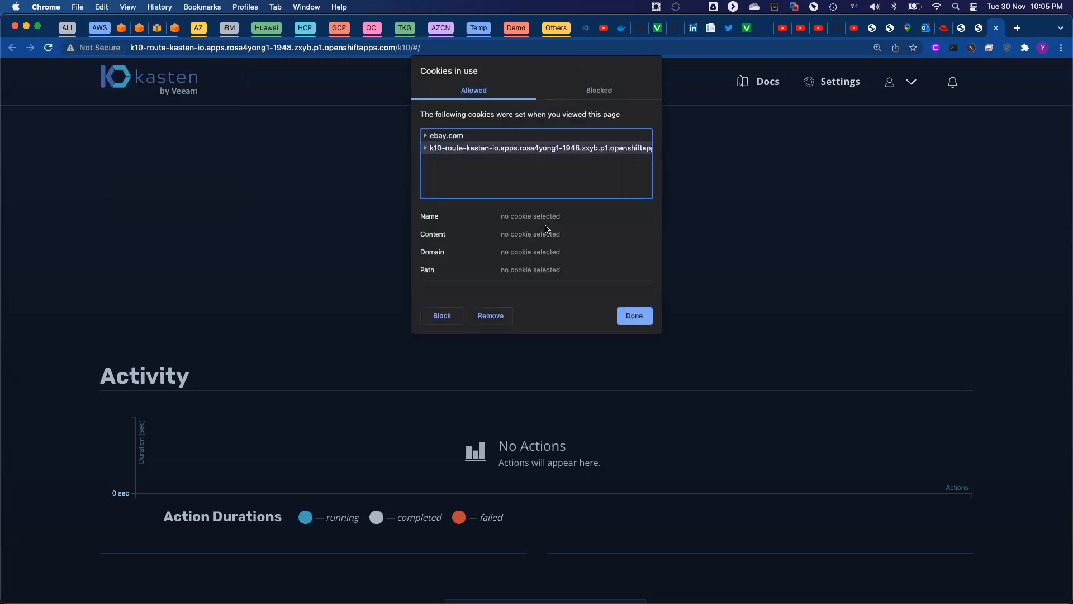
pyautogui.click(491, 317)
pyautogui.click(634, 315)
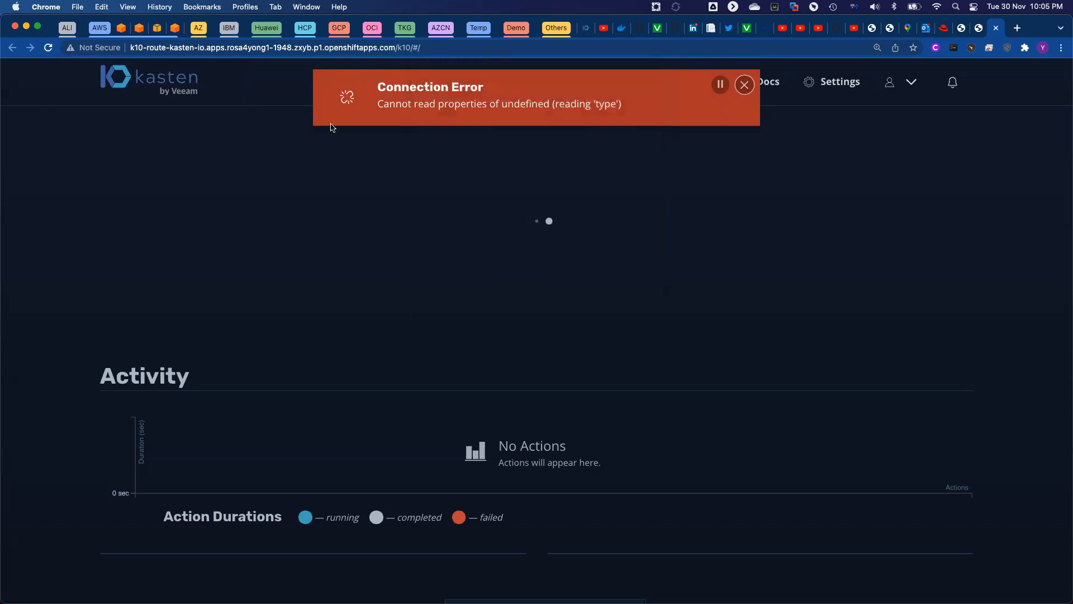
pyautogui.click(470, 48)
pyautogui.press('Return')
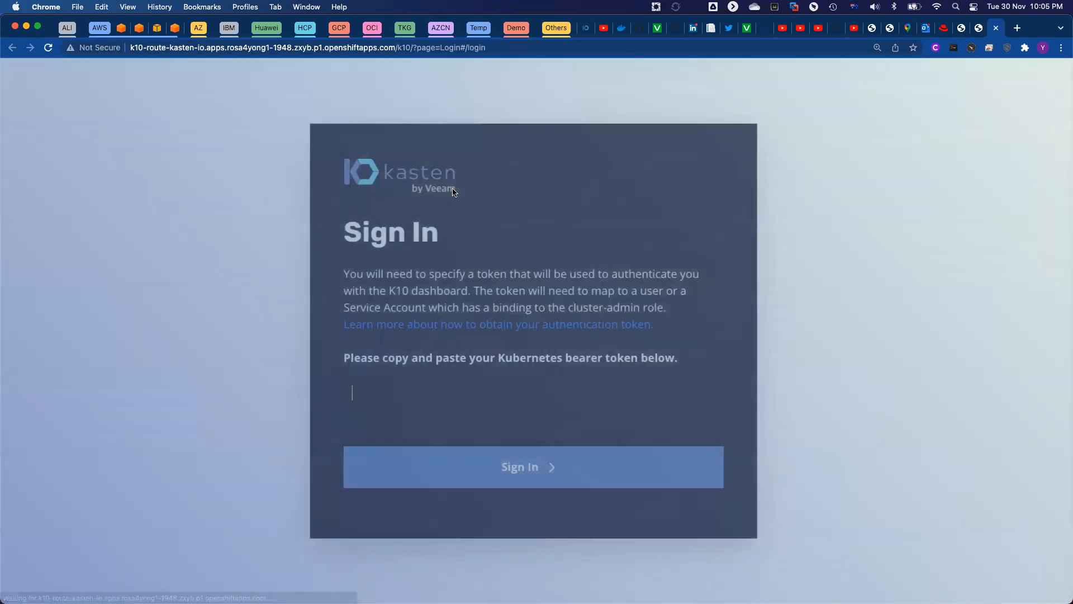
# - Paste the Kubernetes bearer token into the Kasten K10 sign-in form and sign in
pyautogui.click(417, 391)
pyautogui.press('super+v')
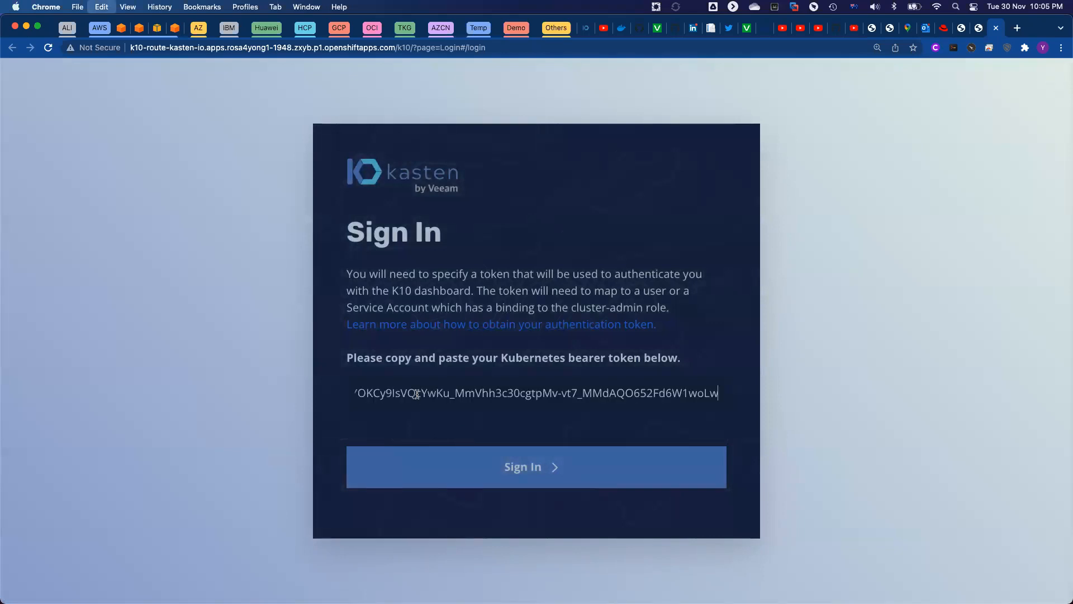
pyautogui.click(543, 471)
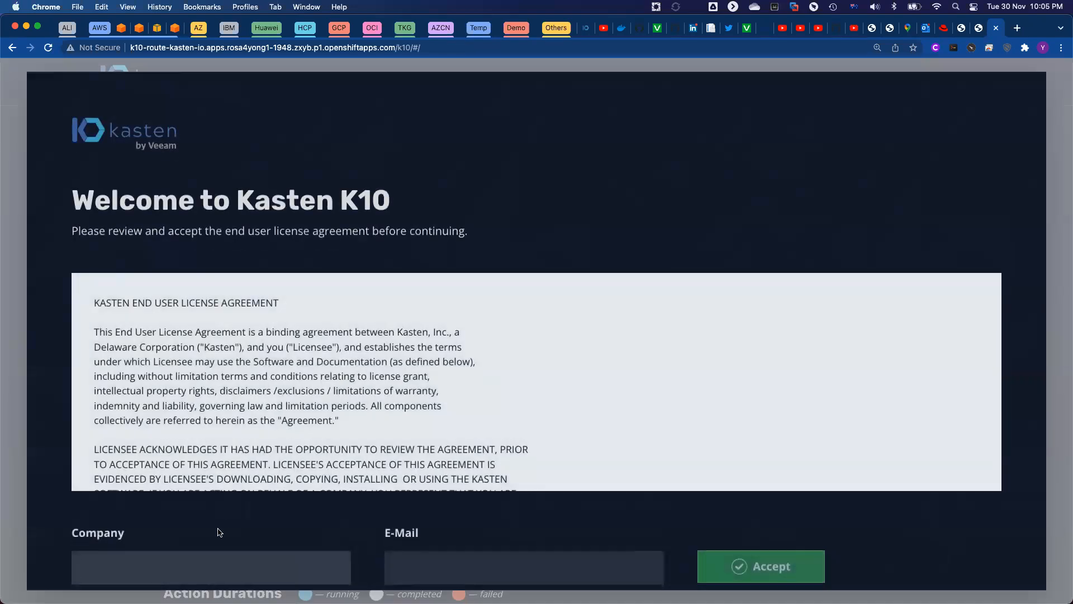
# - Accept the end user license agreement with company Kasten and the contact's e-mail, and dismiss the dashboard's guided tour offer
pyautogui.click(157, 559)
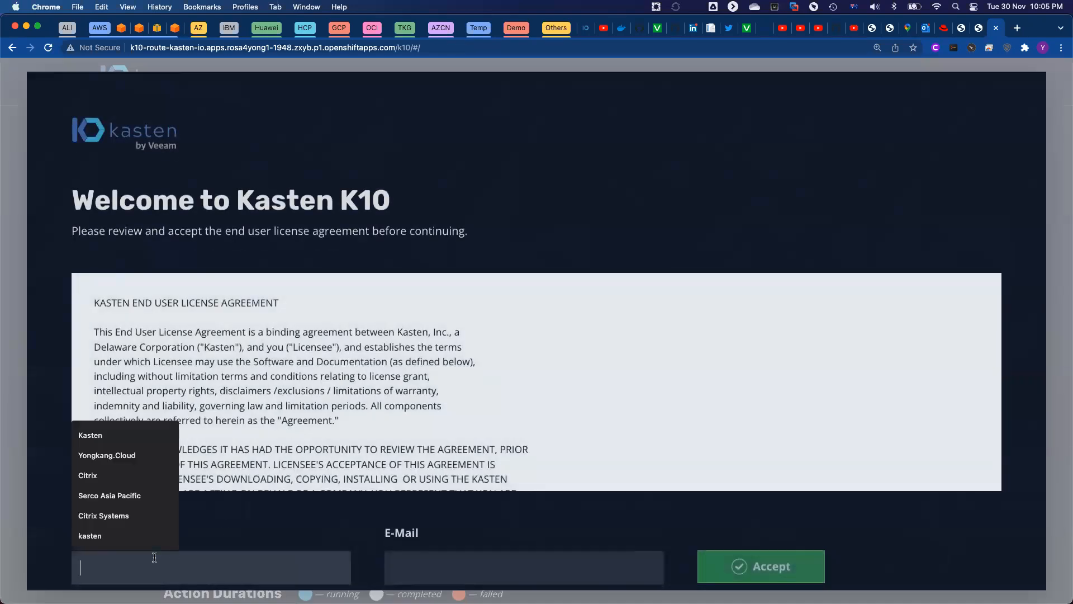
pyautogui.click(104, 430)
pyautogui.click(446, 580)
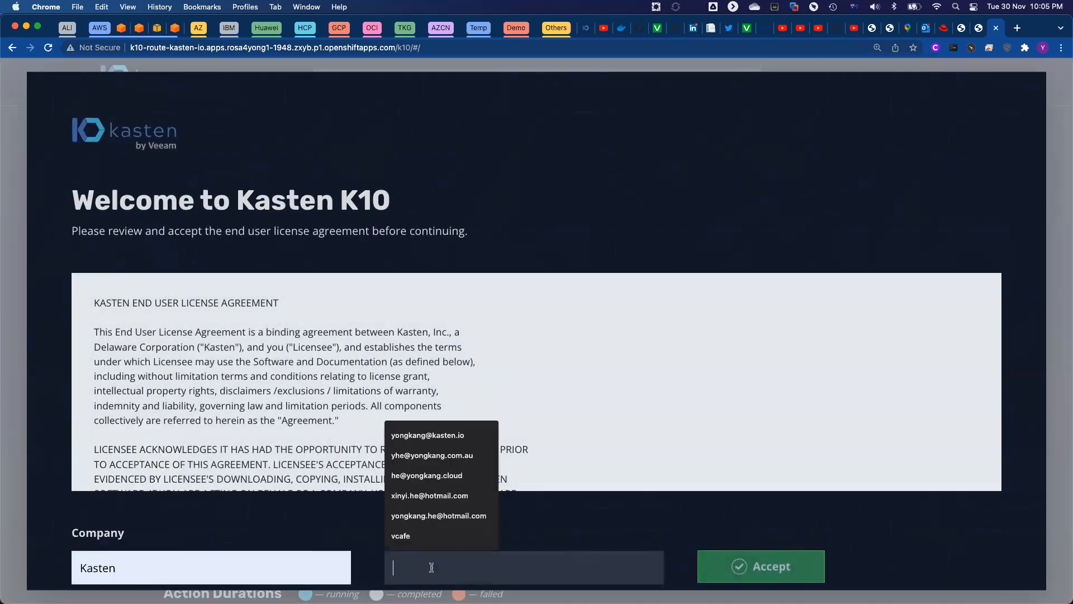
pyautogui.click(444, 434)
pyautogui.click(780, 566)
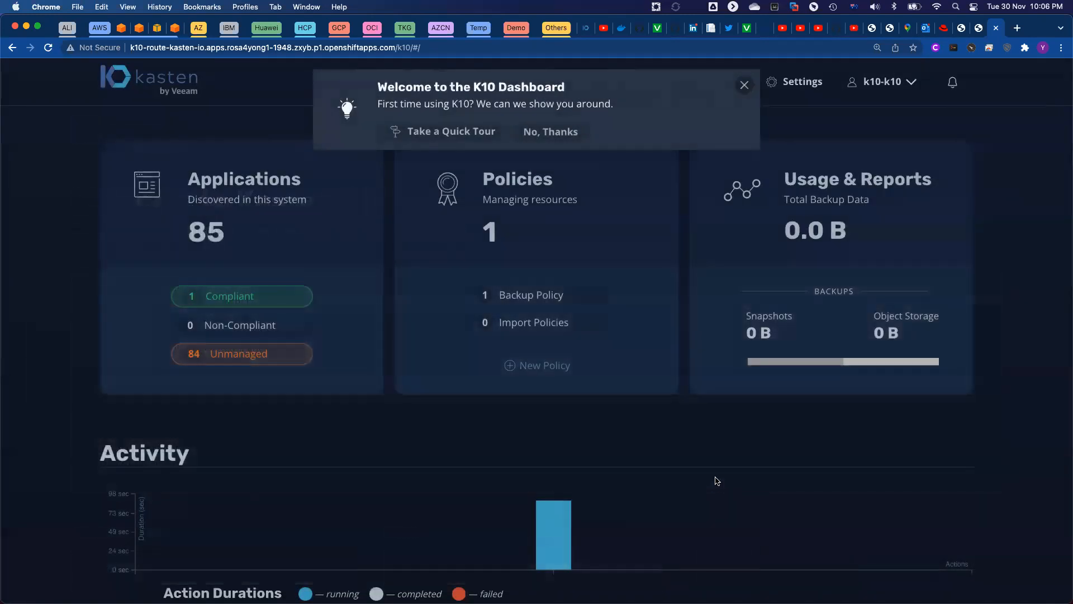
pyautogui.click(745, 87)
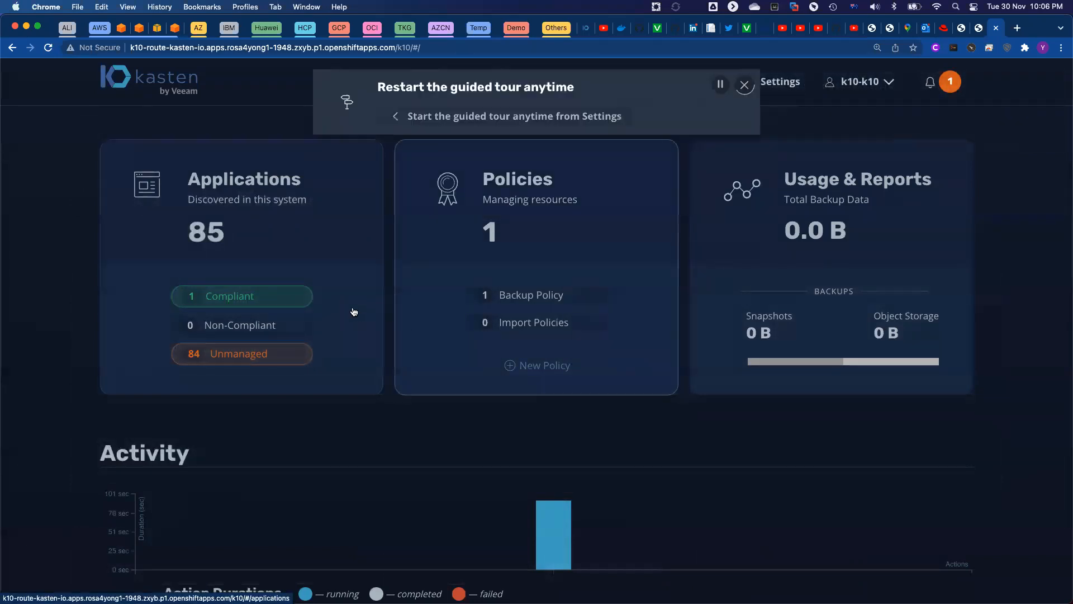
# - Review the discovered applications and the k10-mongodb-backup policy's snapshot and export settings, returning to the dashboard
pyautogui.click(335, 253)
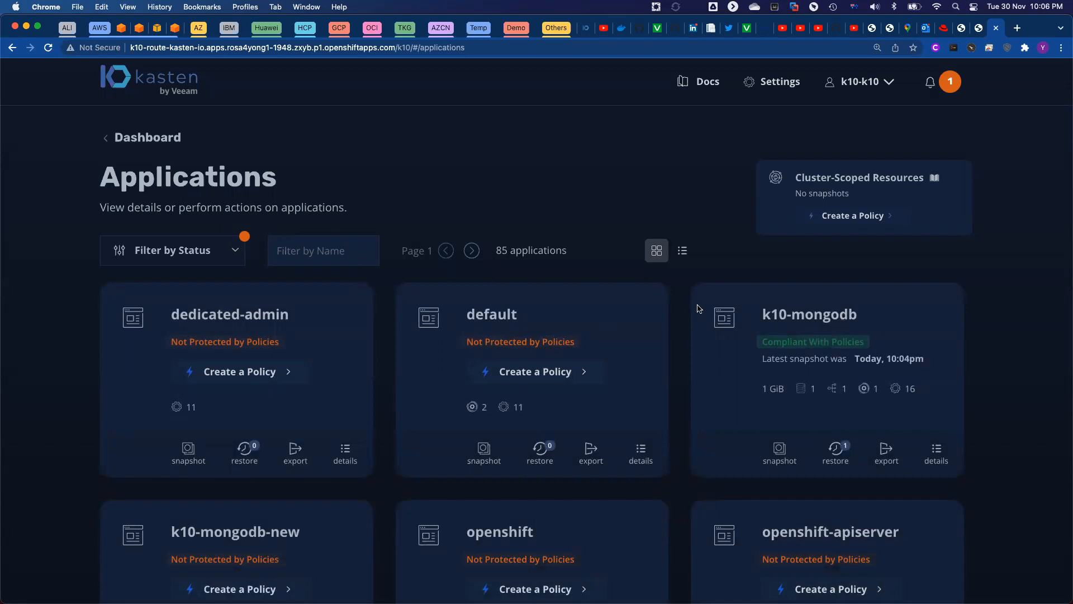
pyautogui.click(149, 146)
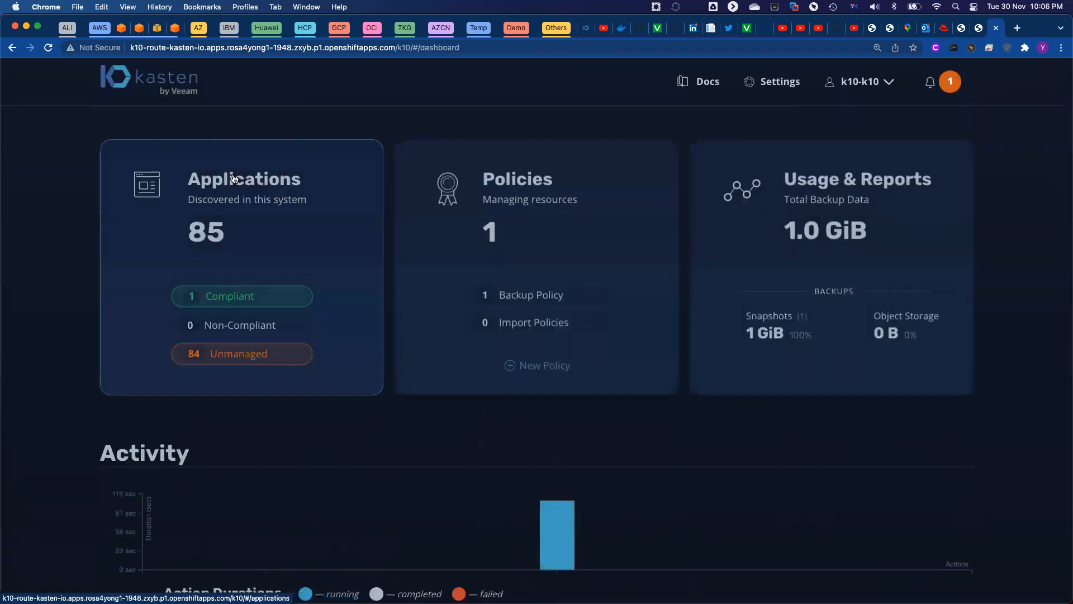
pyautogui.click(572, 251)
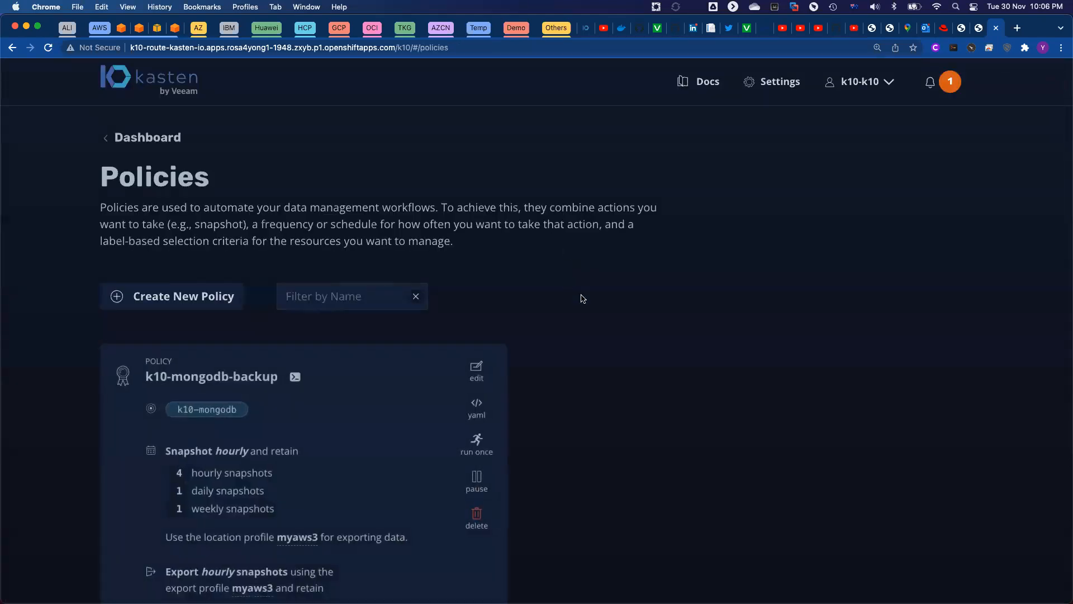
pyautogui.scroll(-5, 580, 298)
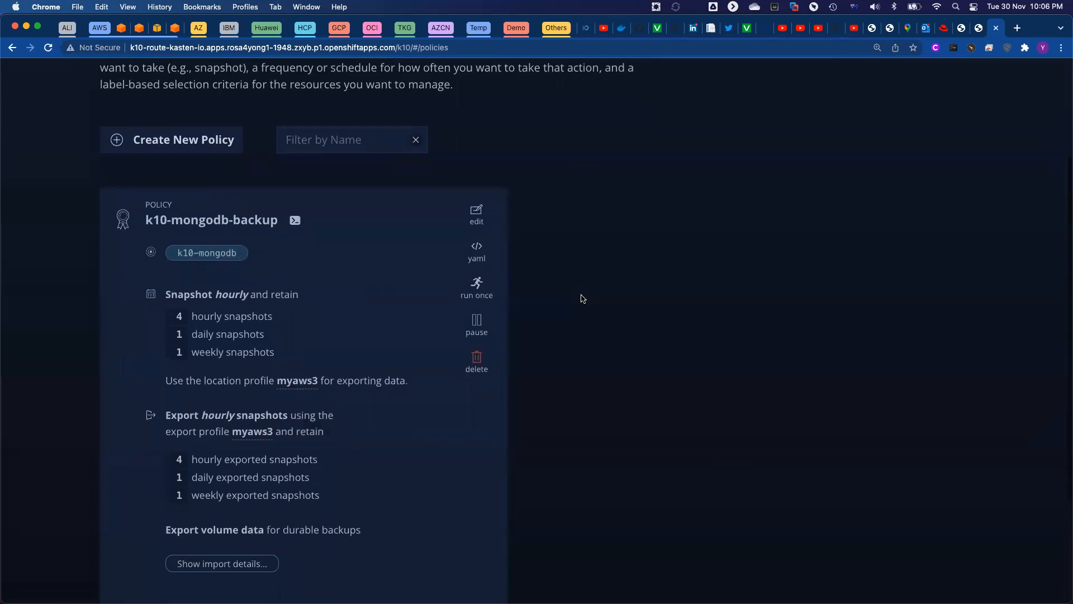
pyautogui.scroll(5, 581, 298)
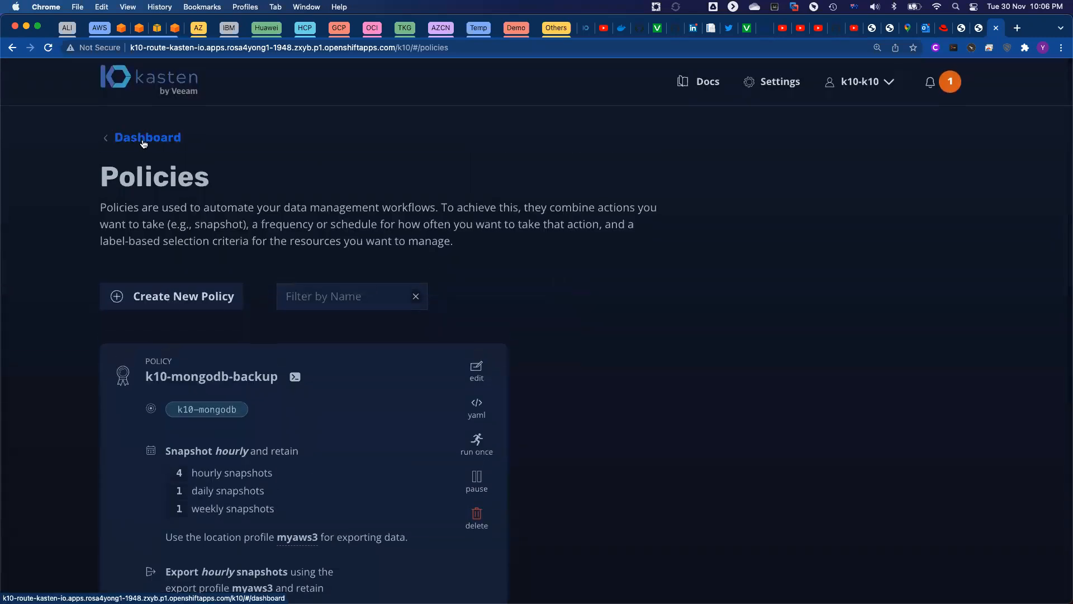
pyautogui.click(143, 143)
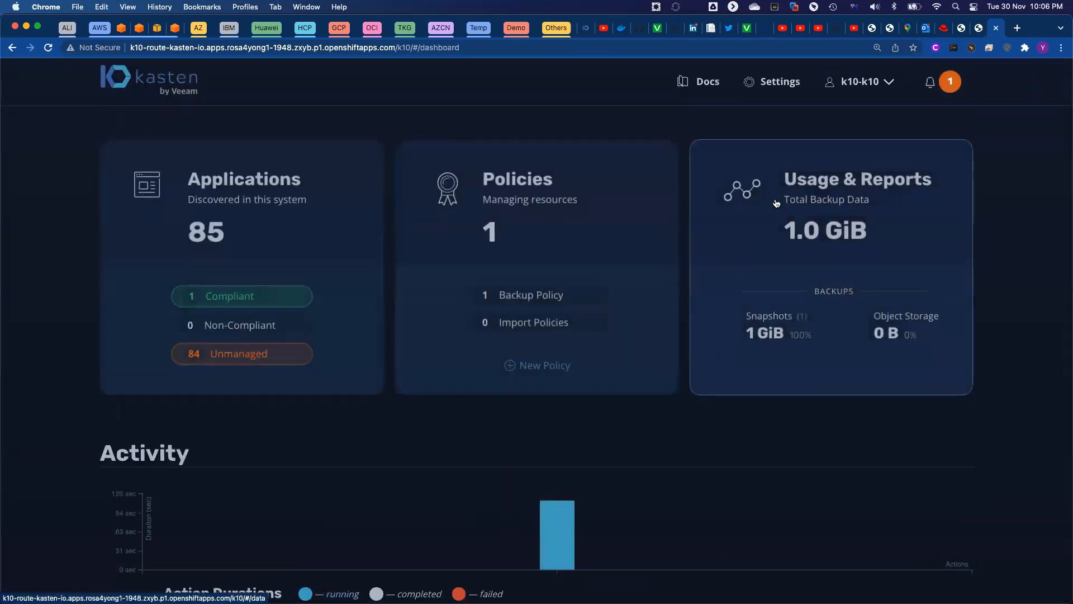
# - Examine the dashboard's Activity chart, action statistics and the k10-mongodb-backup policy run entry
pyautogui.scroll(-5, 716, 336)
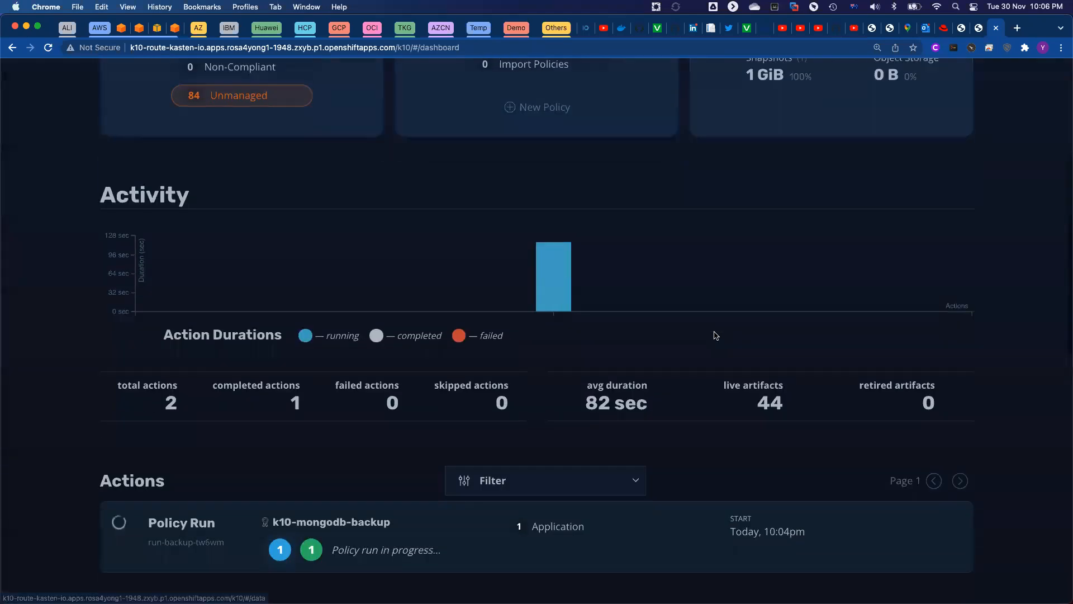
pyautogui.scroll(1, 513, 497)
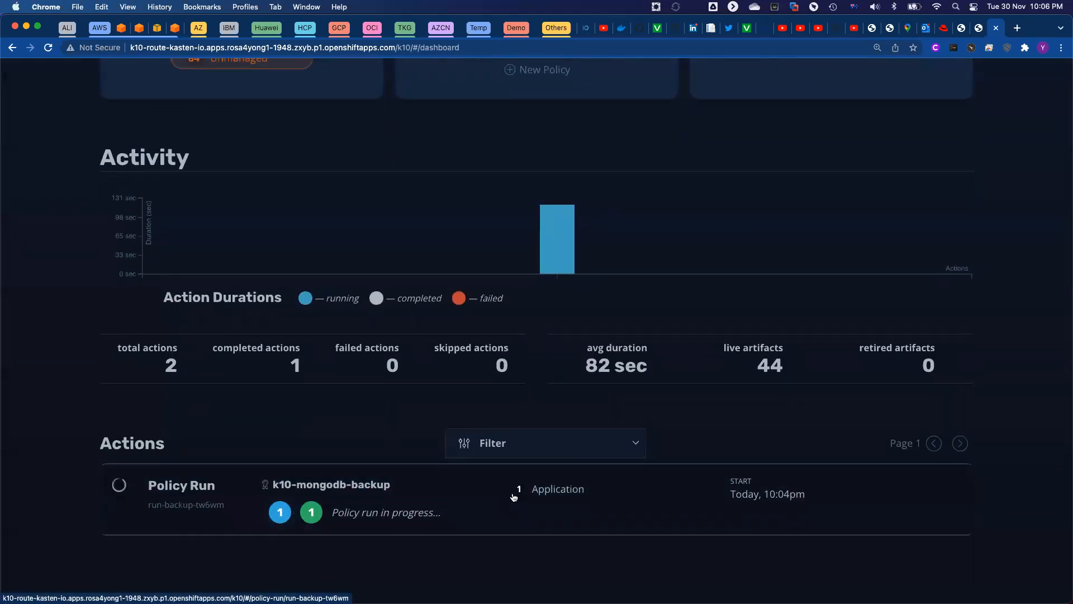
pyautogui.scroll(1, 675, 347)
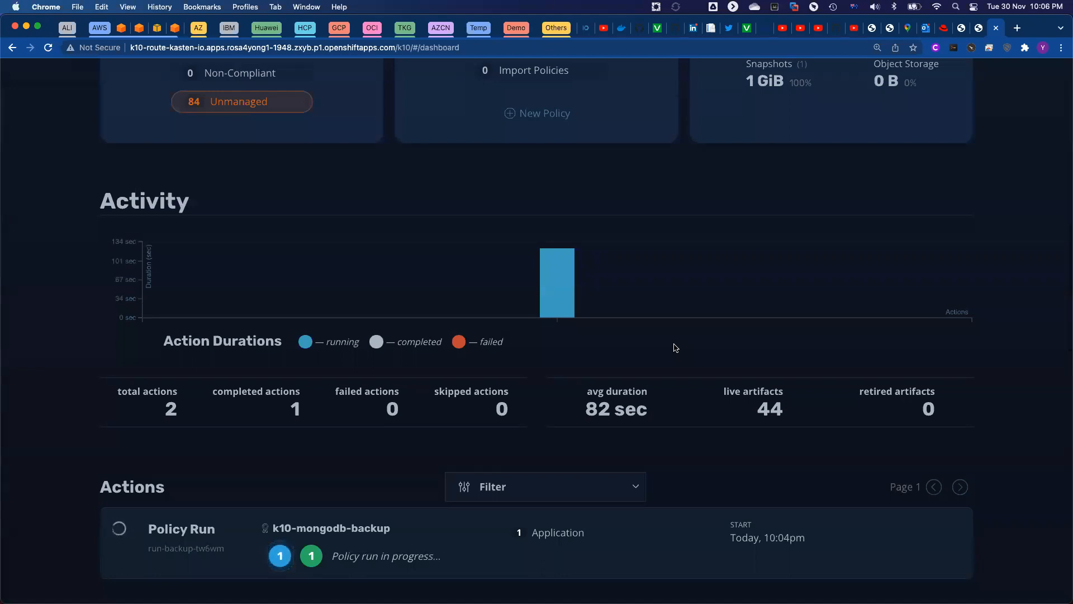
pyautogui.scroll(5, 676, 347)
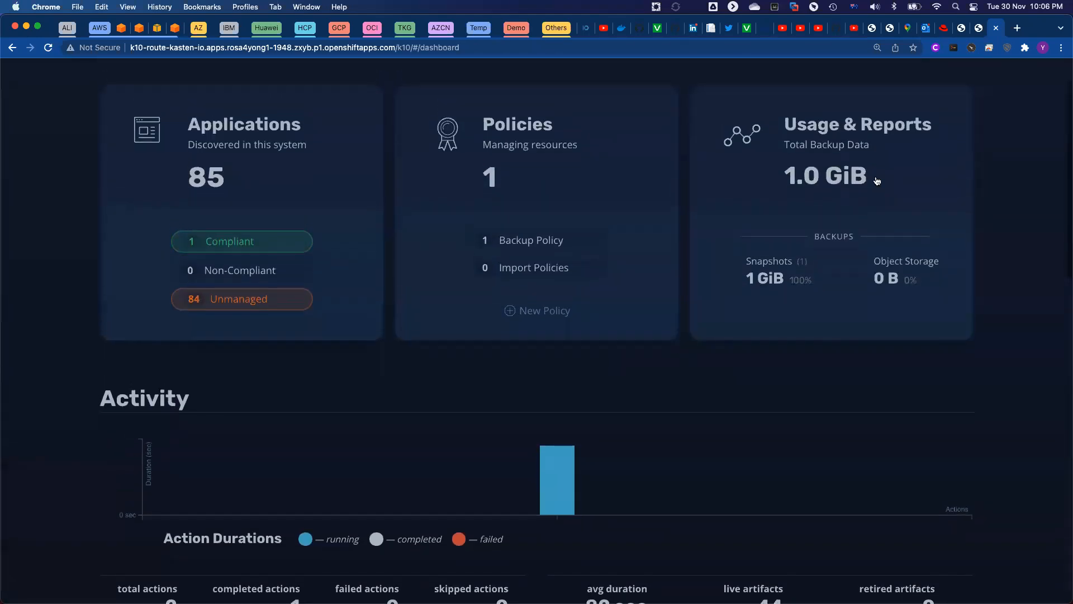
pyautogui.scroll(2, 866, 180)
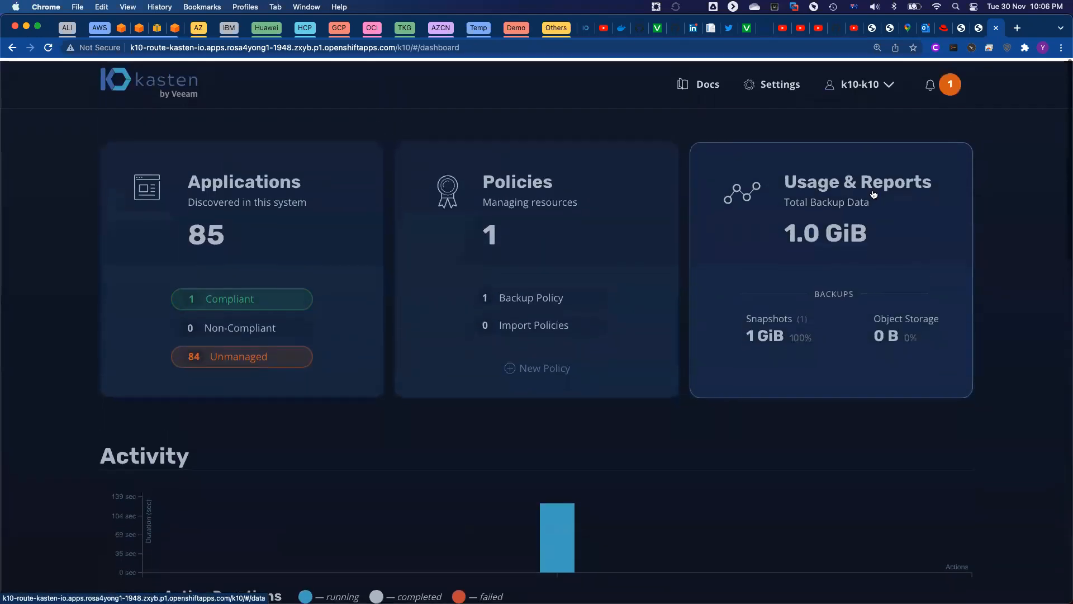
# - Inspect the myaws3 location profile in Settings, highlighting its cloud provider, region and bucket name, and return to the dashboard
pyautogui.click(776, 83)
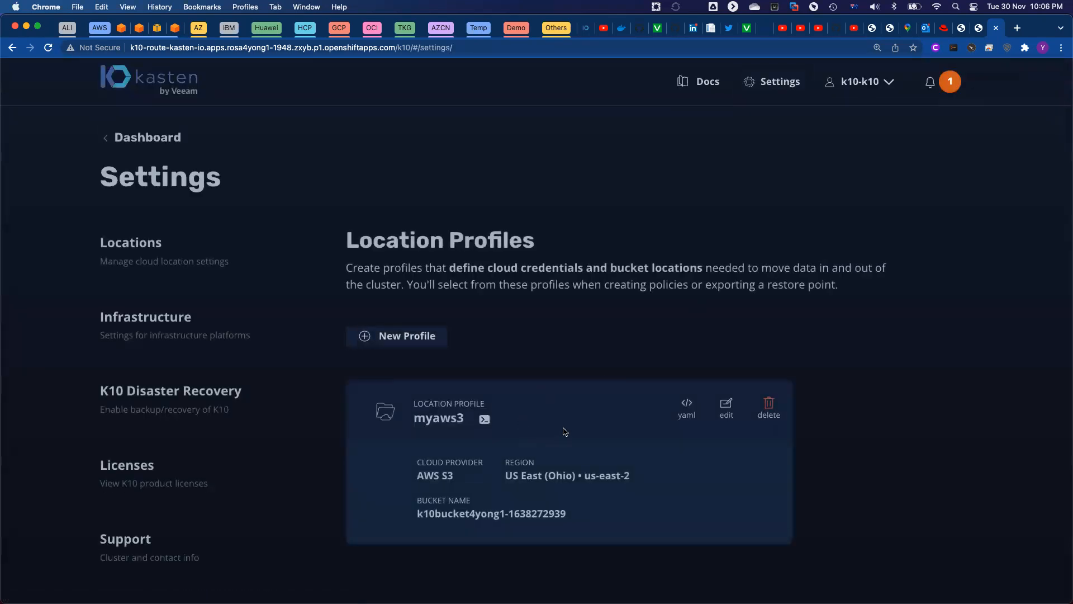
pyautogui.moveTo(417, 475); pyautogui.dragTo(642, 487)
pyautogui.tripleClick(488, 513)
pyautogui.click(635, 517)
pyautogui.scroll(-1, 726, 239)
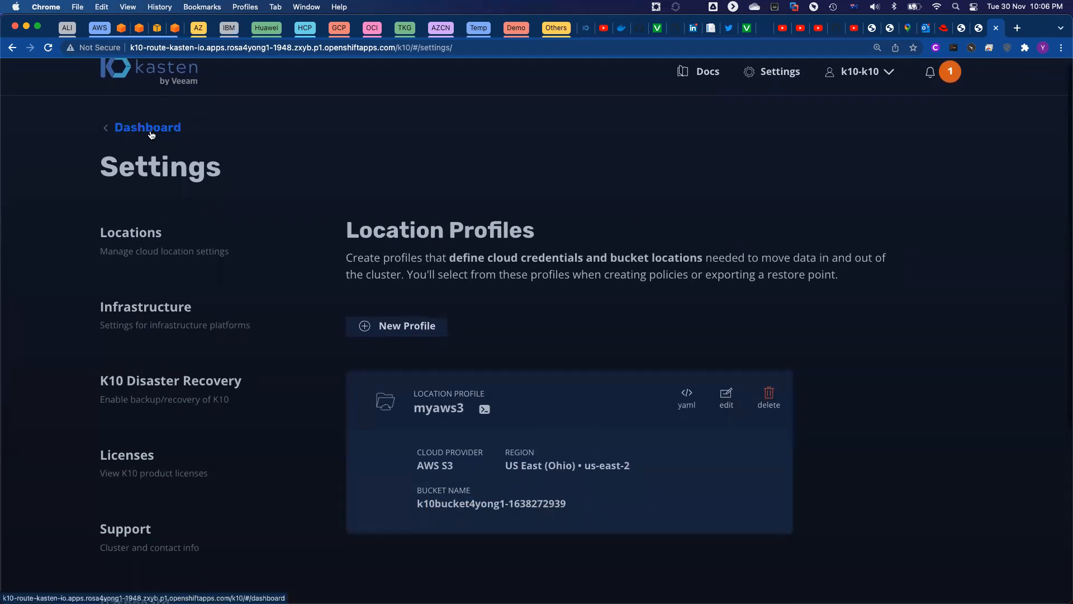
pyautogui.click(146, 130)
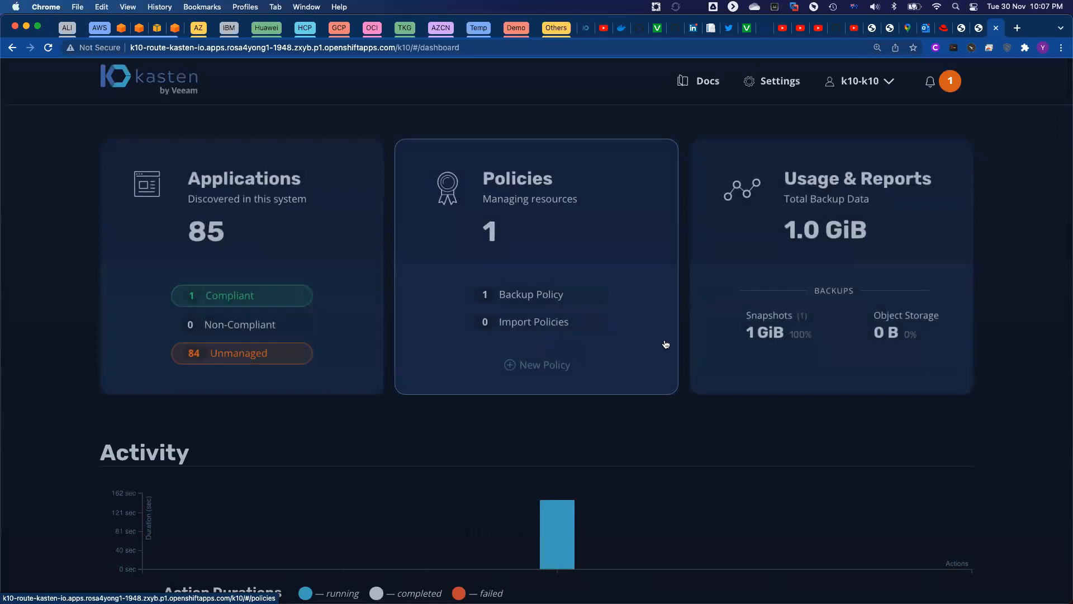
# - Open the k10-mongodb-backup policy run from the dashboard's Actions list and check its Export and Backup actions
pyautogui.scroll(-3, 666, 342)
pyautogui.scroll(-3, 666, 343)
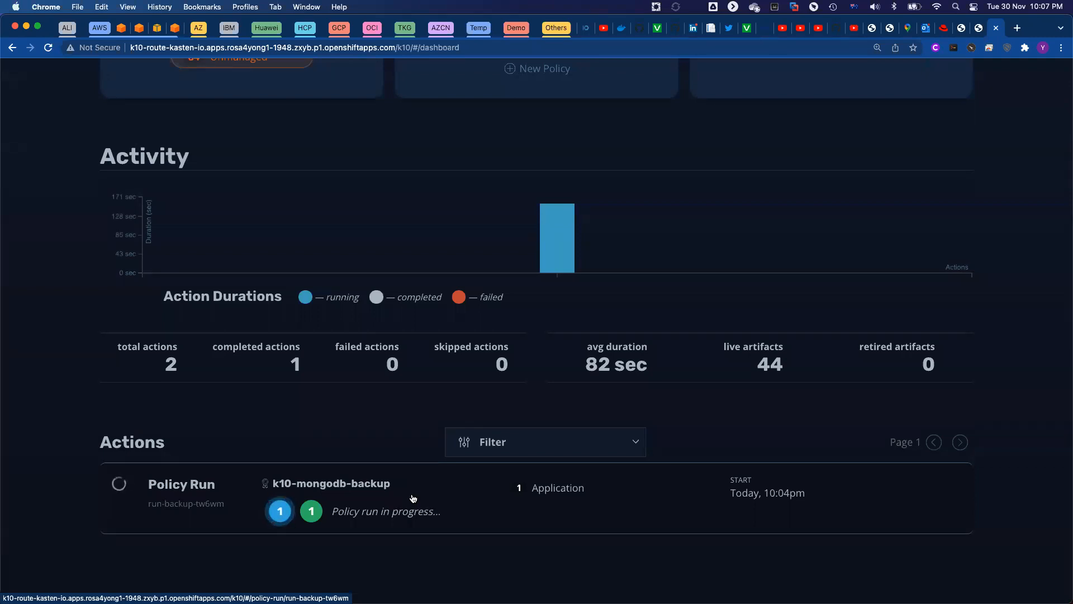
pyautogui.click(385, 513)
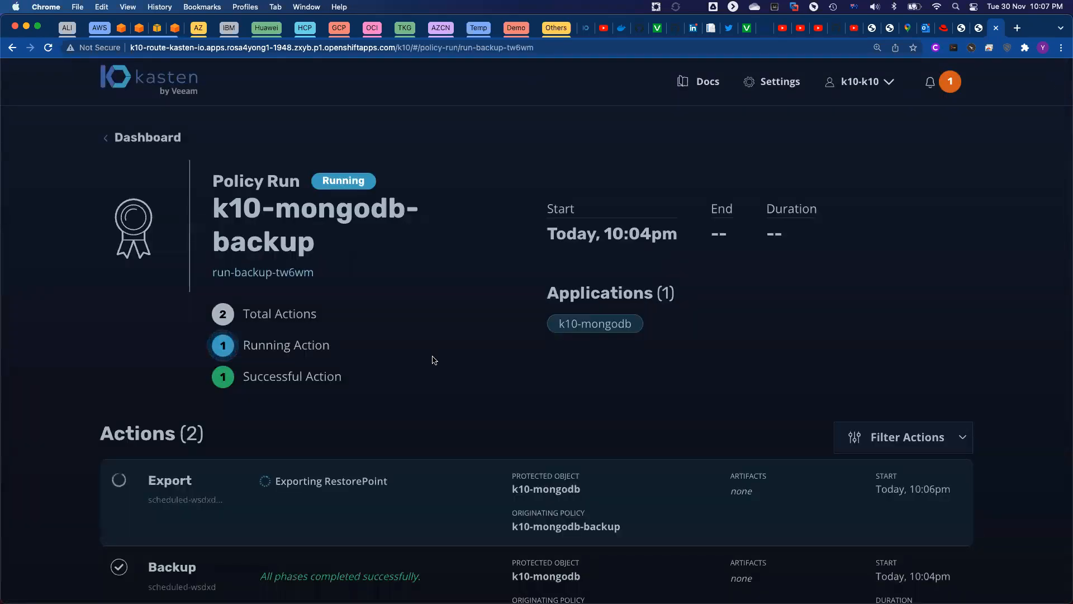
pyautogui.scroll(-2, 432, 359)
pyautogui.click(361, 476)
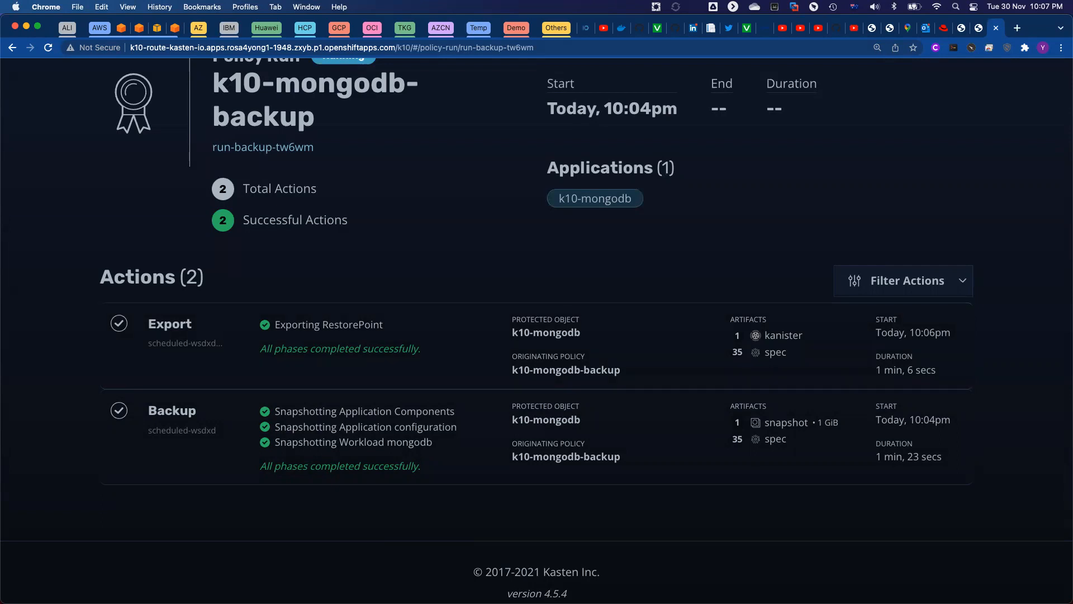
pyautogui.hotkey('ctrl', 'Left')
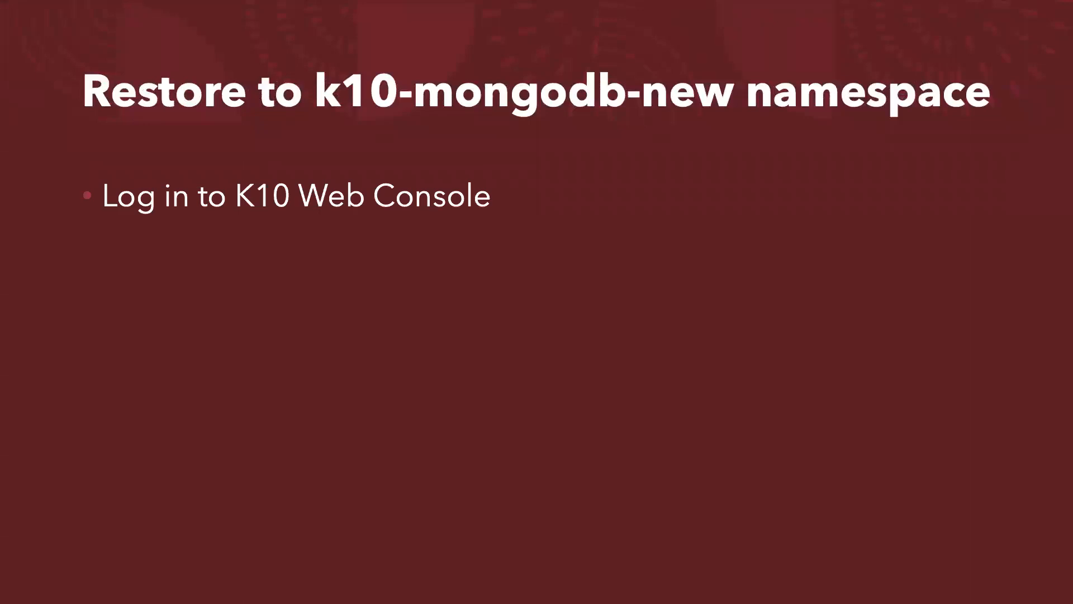
pyautogui.click(787, 289)
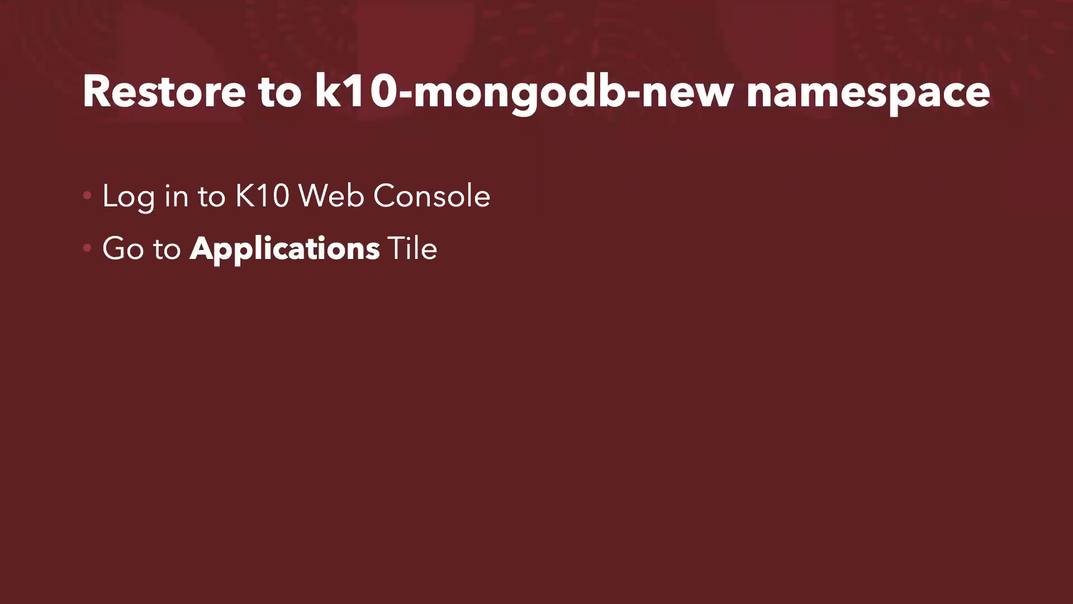
pyautogui.click(772, 300)
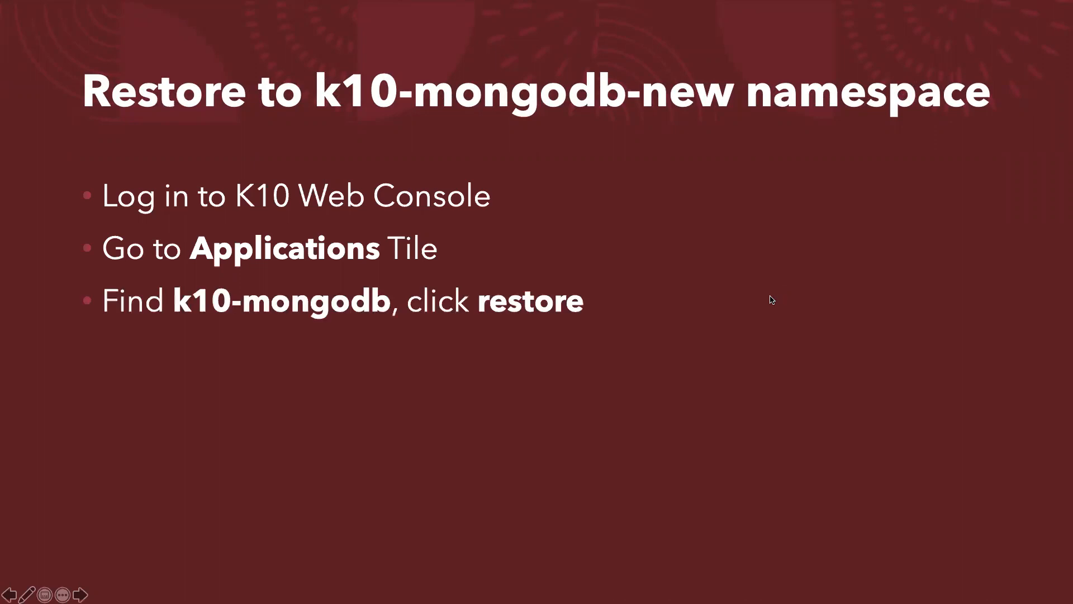
pyautogui.click(722, 298)
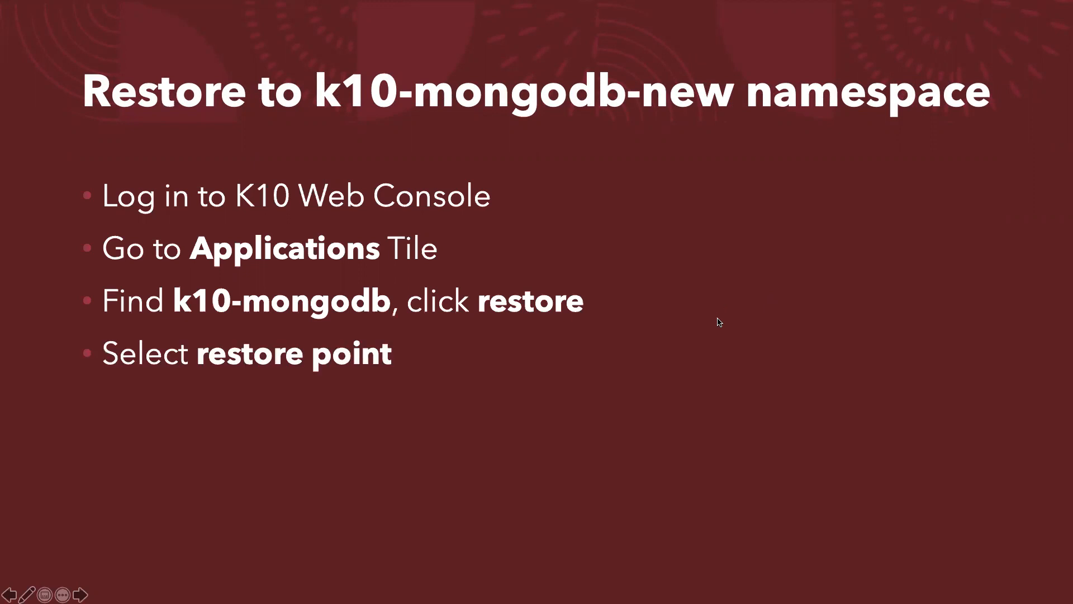
pyautogui.click(719, 321)
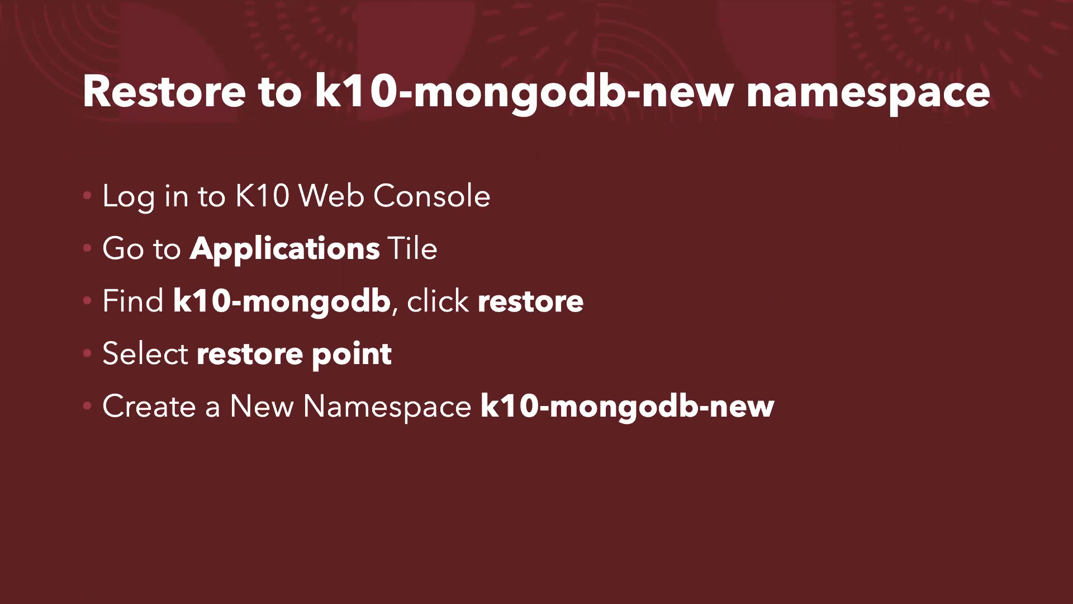
pyautogui.press('Right')
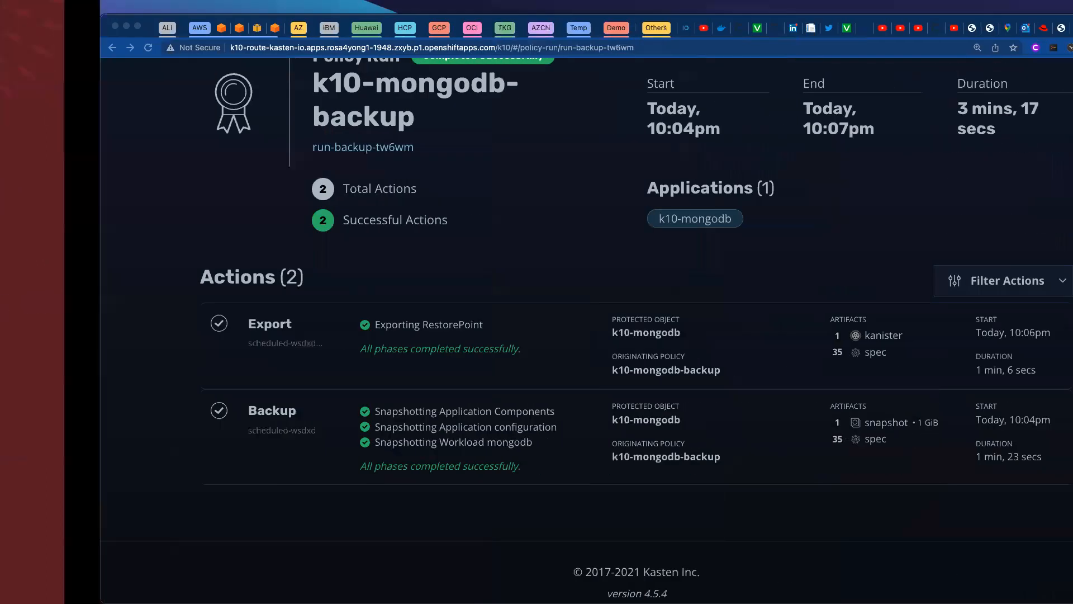
# - Show only the compliant applications from the dashboard and open the restore page for k10-mongodb
pyautogui.scroll(1, 462, 245)
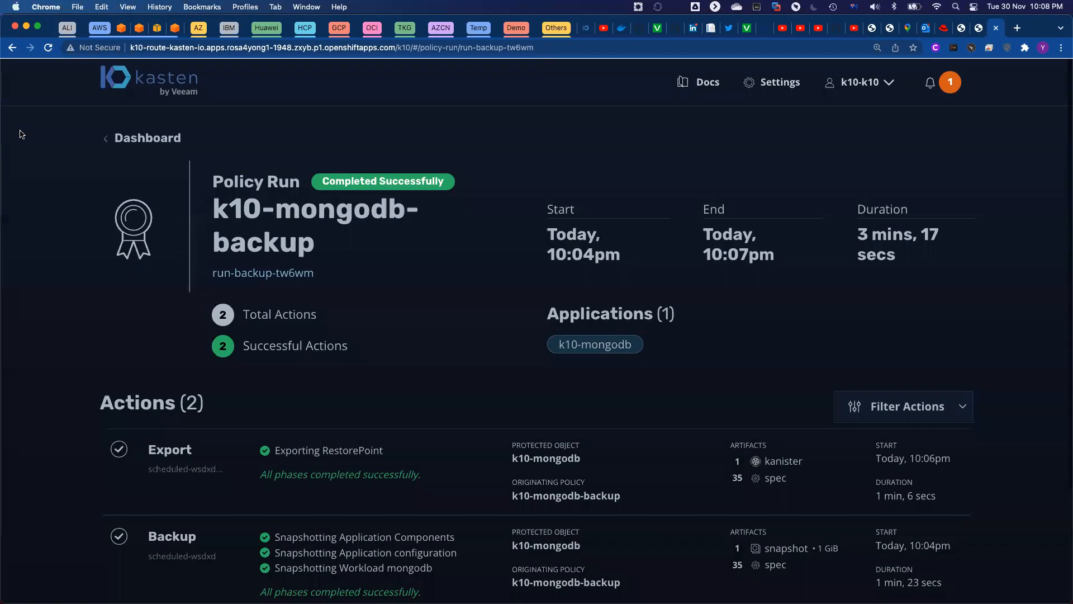
pyautogui.click(160, 139)
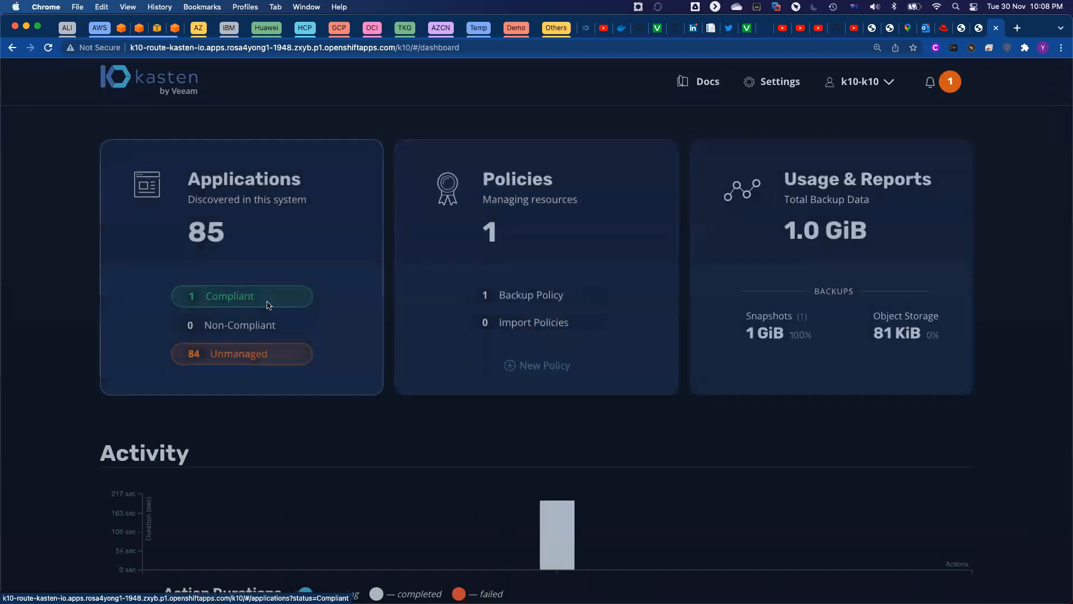
pyautogui.click(247, 300)
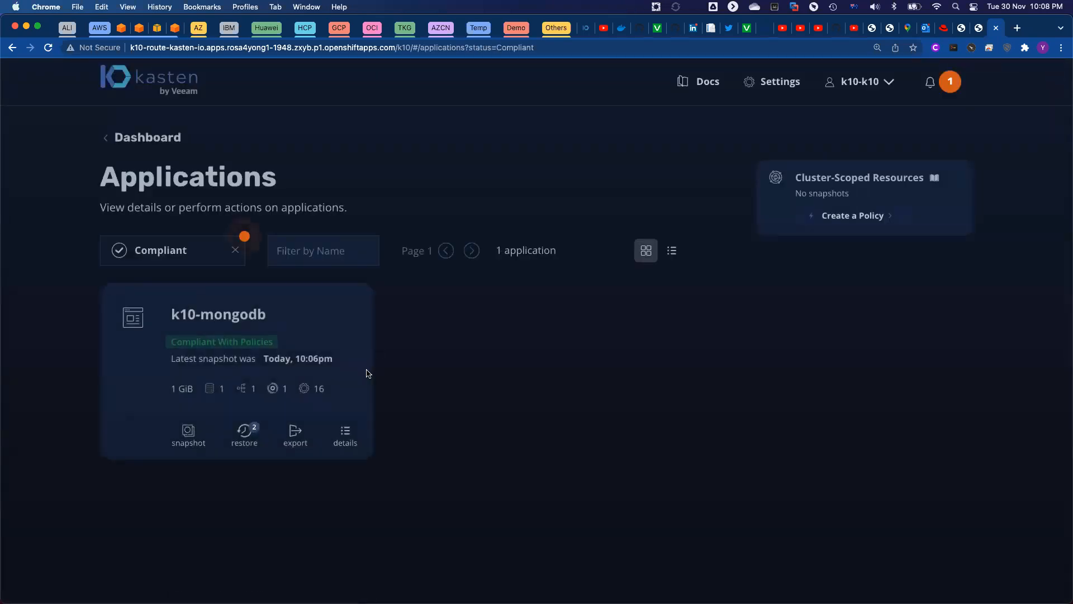
pyautogui.click(250, 443)
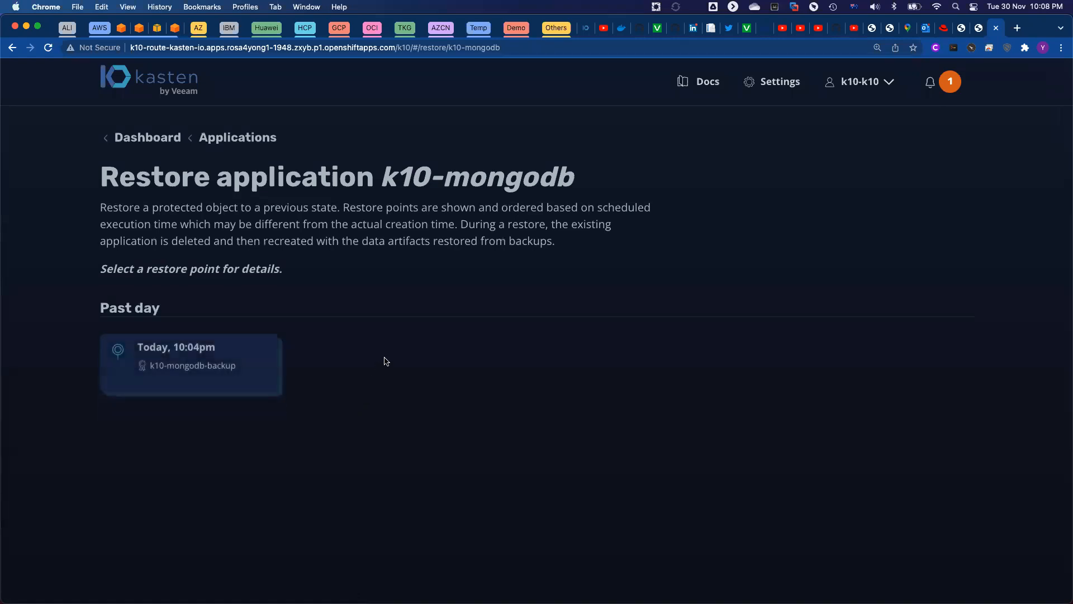
# - Review the instances of the k10-mongodb-backup restore point and open the details of the local 10:04pm instance
pyautogui.click(185, 372)
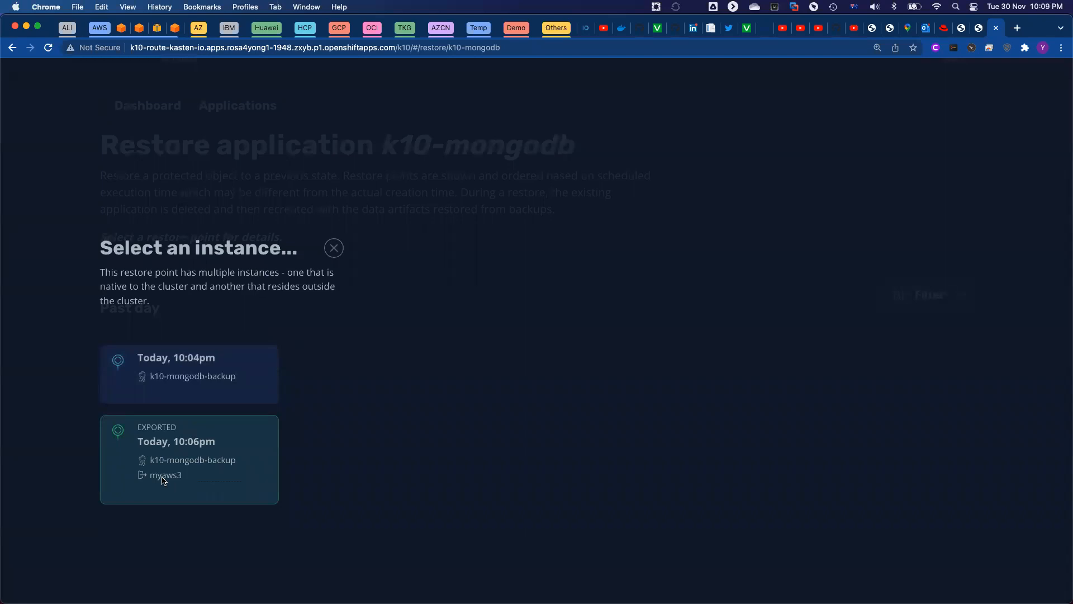
pyautogui.click(345, 489)
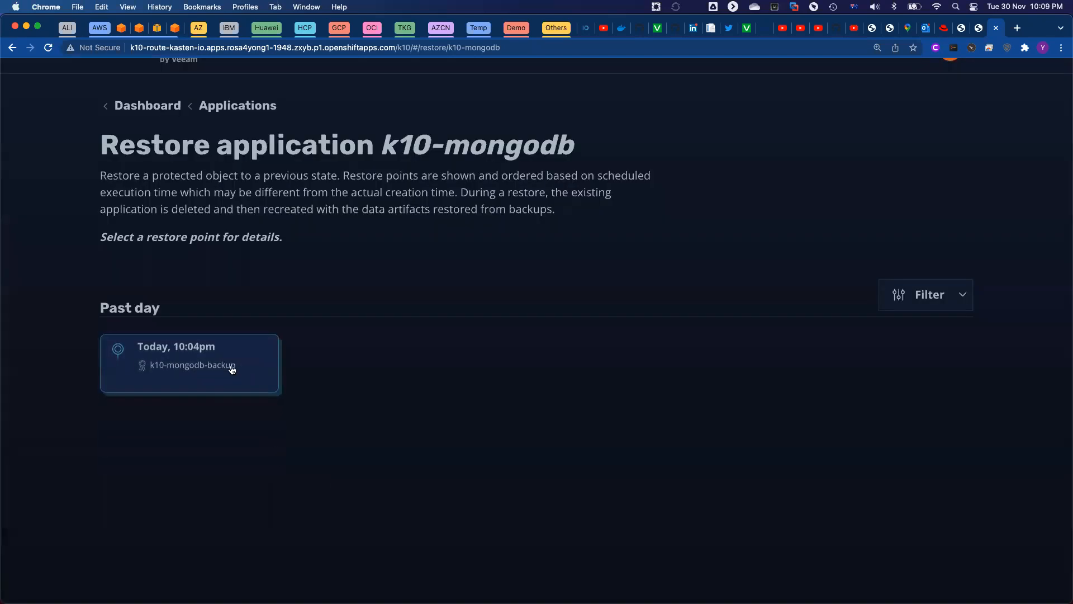
pyautogui.click(231, 358)
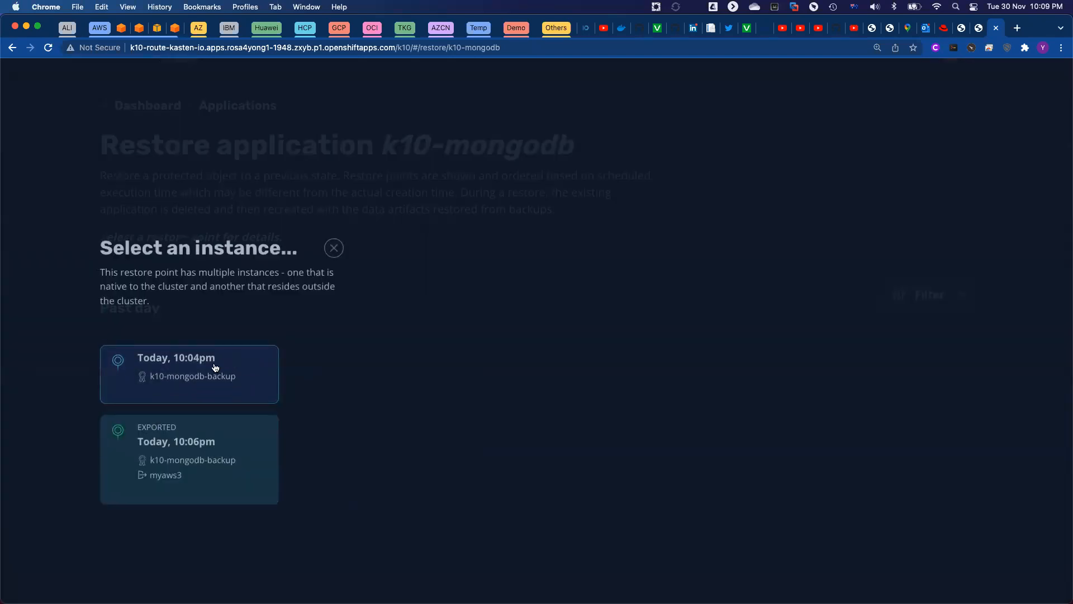
pyautogui.click(215, 367)
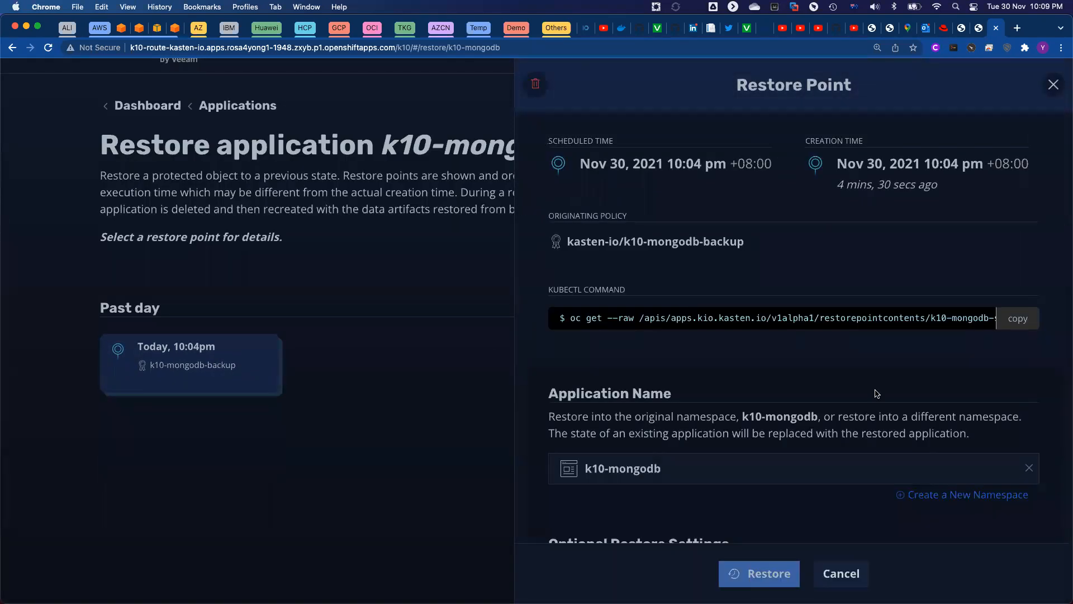
# - Create a new namespace named k10-mongodb-new1 as the target for the restore
pyautogui.scroll(-3, 877, 393)
pyautogui.scroll(-1, 876, 392)
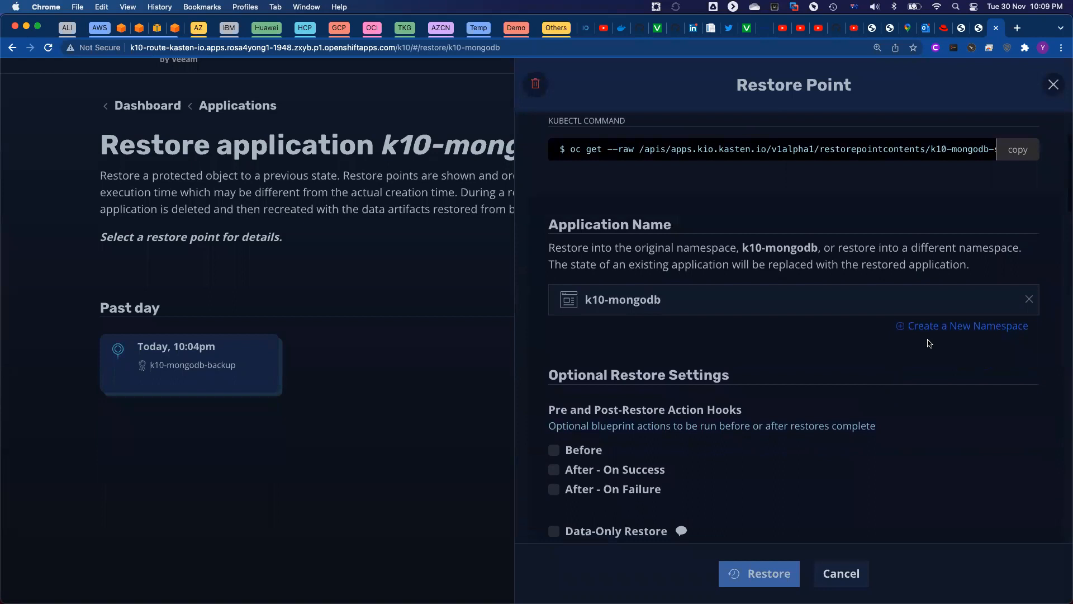
pyautogui.click(941, 327)
pyautogui.click(738, 364)
pyautogui.write('k10')
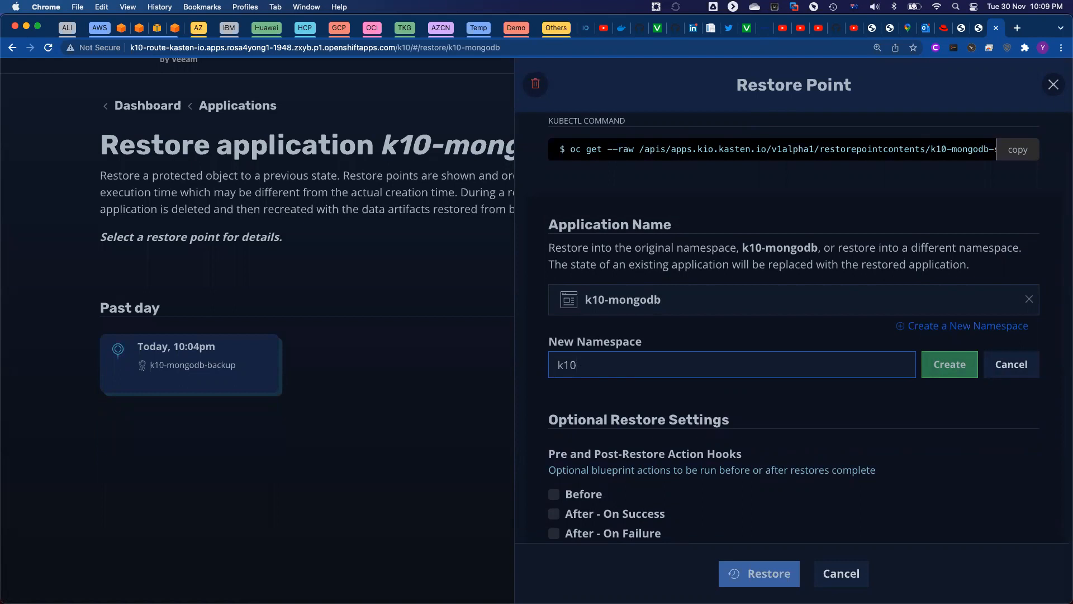
pyautogui.write('-onmongodb-new')
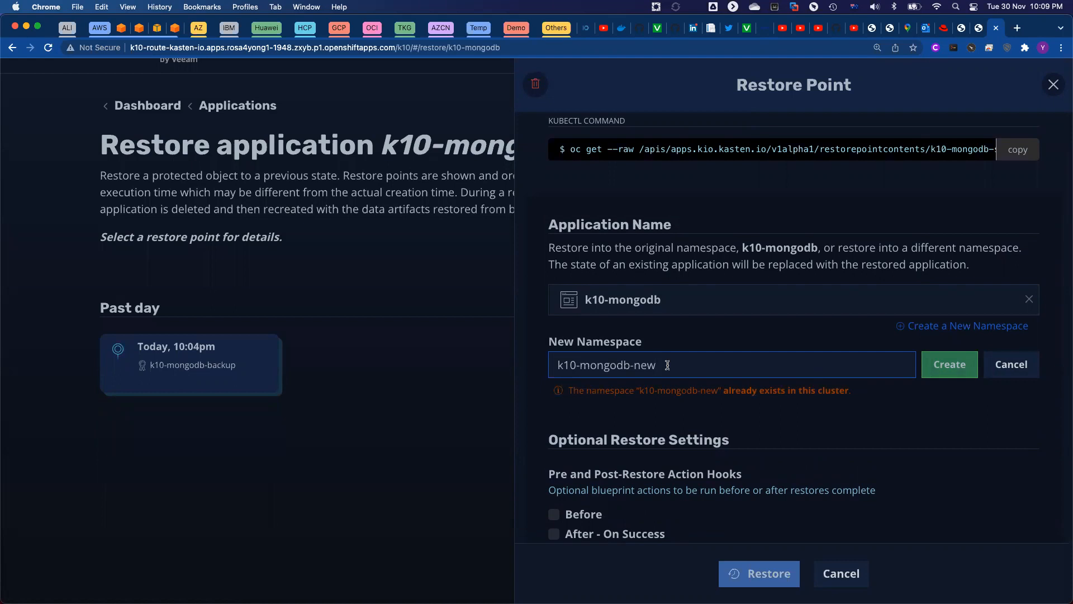
pyautogui.press('BackSpace')
pyautogui.press('BackSpace')
pyautogui.press('BackSpace')
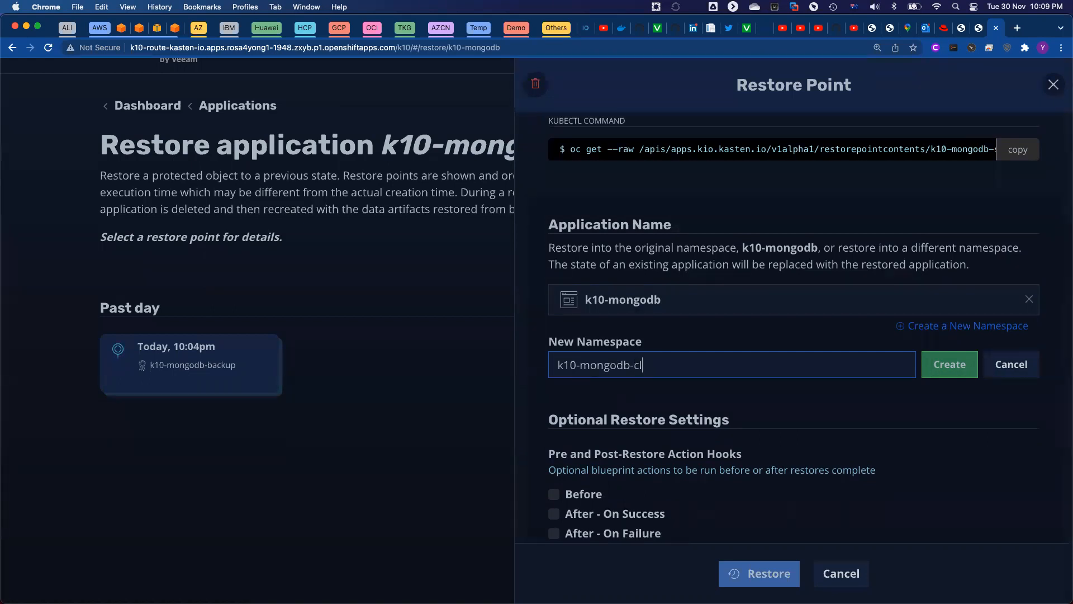
pyautogui.doubleClick(653, 368)
pyautogui.press('BackSpace')
pyautogui.write('new')
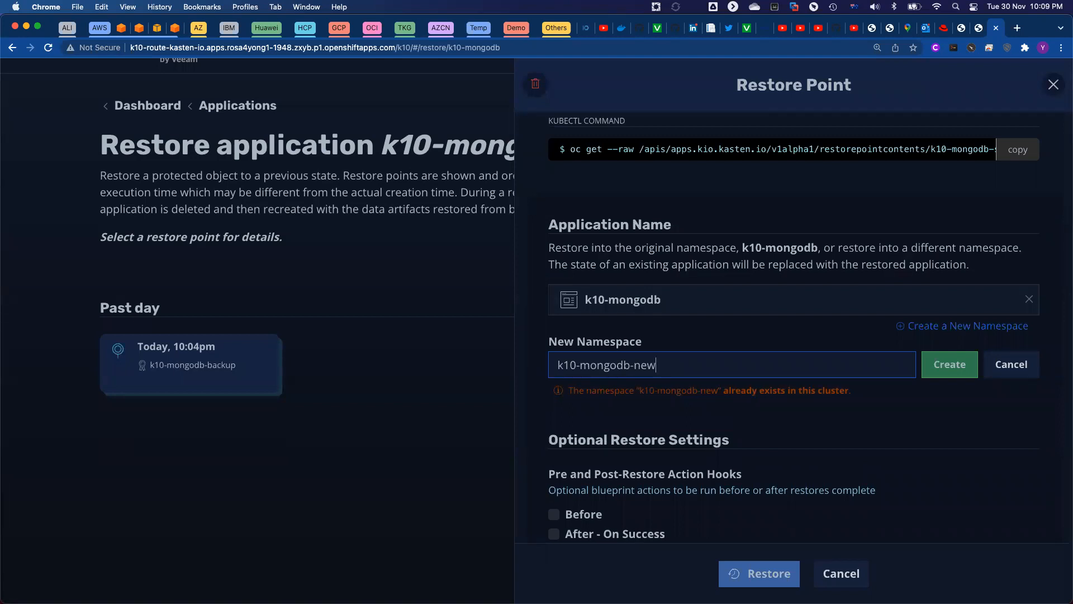
pyautogui.write('1')
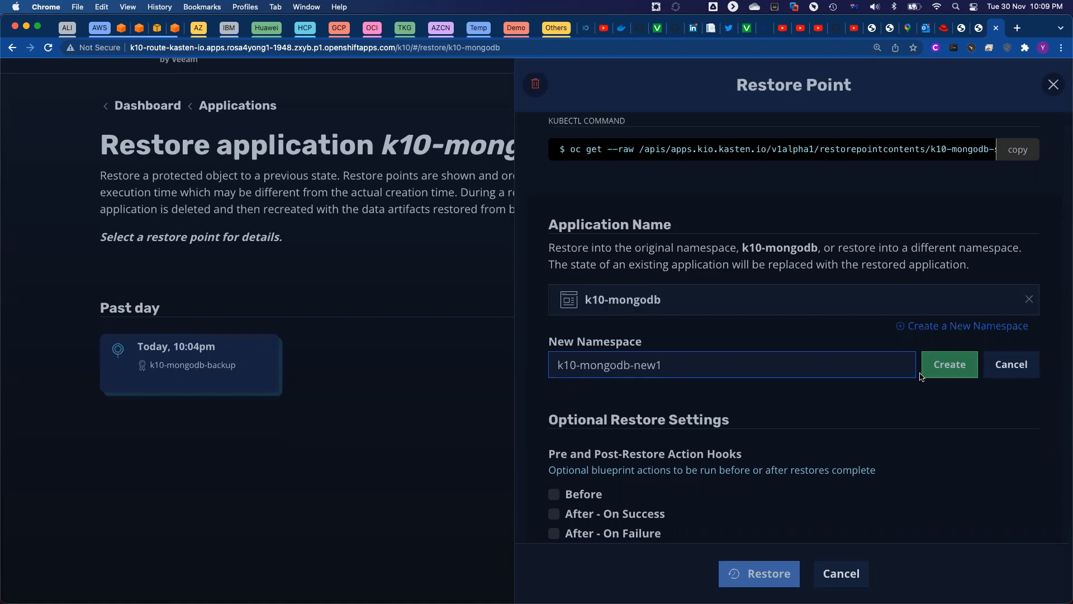
pyautogui.click(942, 373)
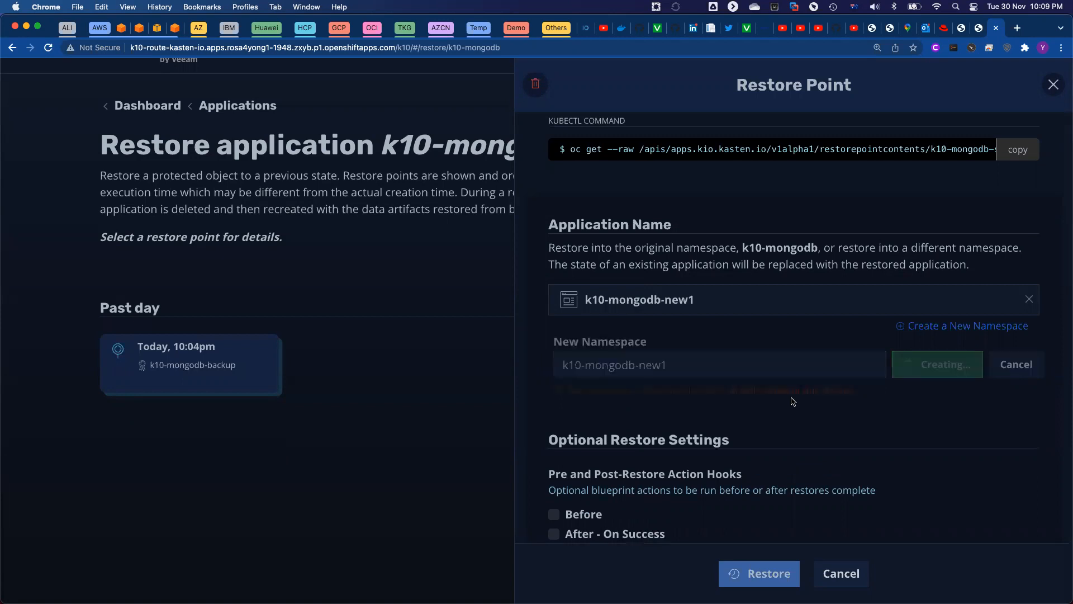
# - Deselect all spec artifacts and pick only the kube-root-ca.crt configmap, the admin-dedicated-admins rolebinding and the builder-dockercfg secret
pyautogui.scroll(-5, 801, 402)
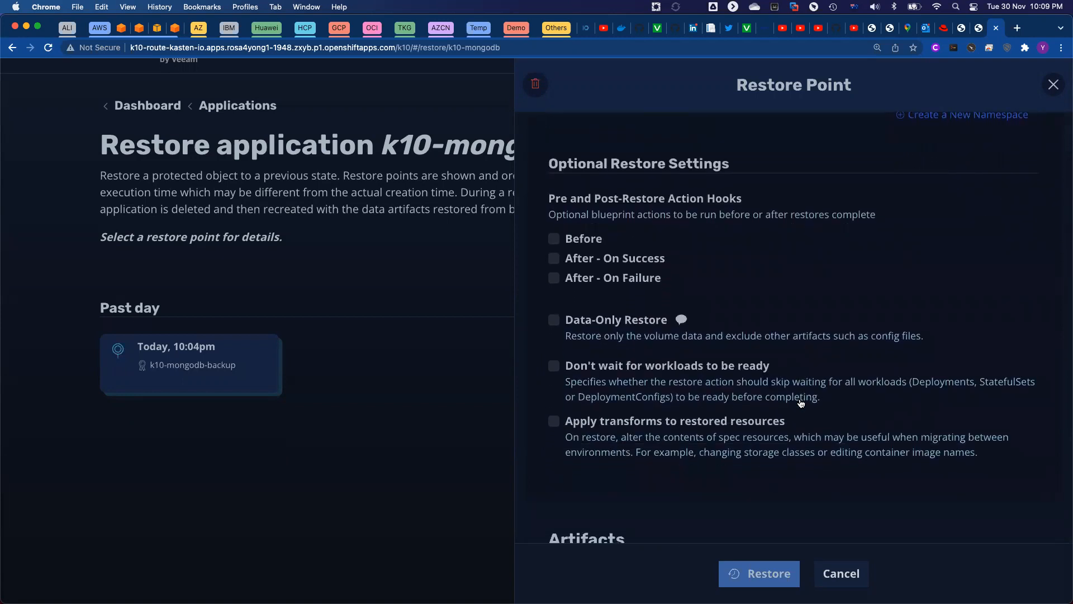
pyautogui.scroll(-10, 800, 402)
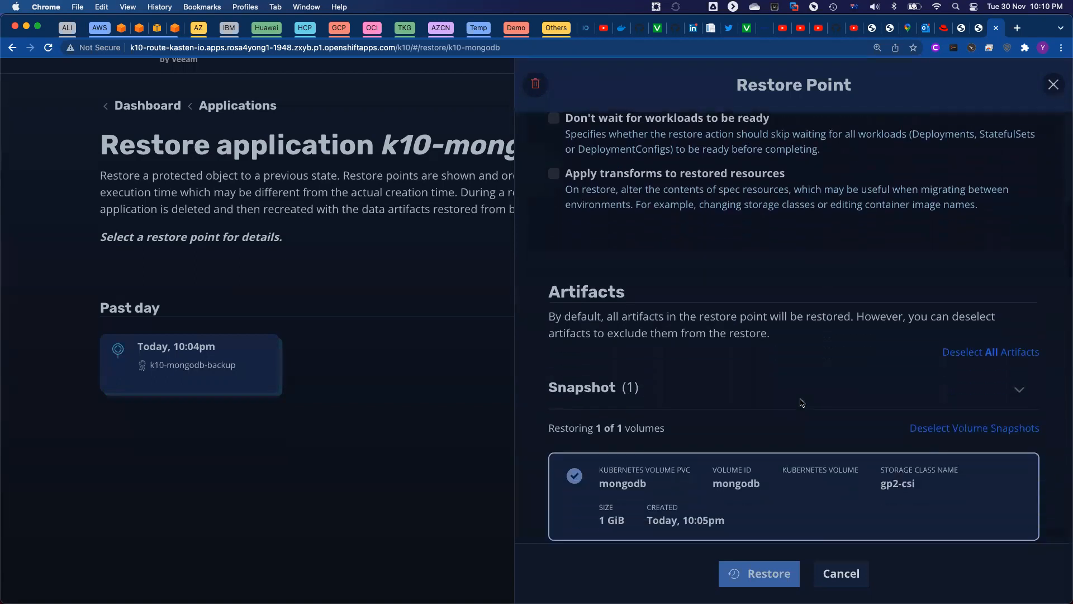
pyautogui.scroll(-3, 801, 403)
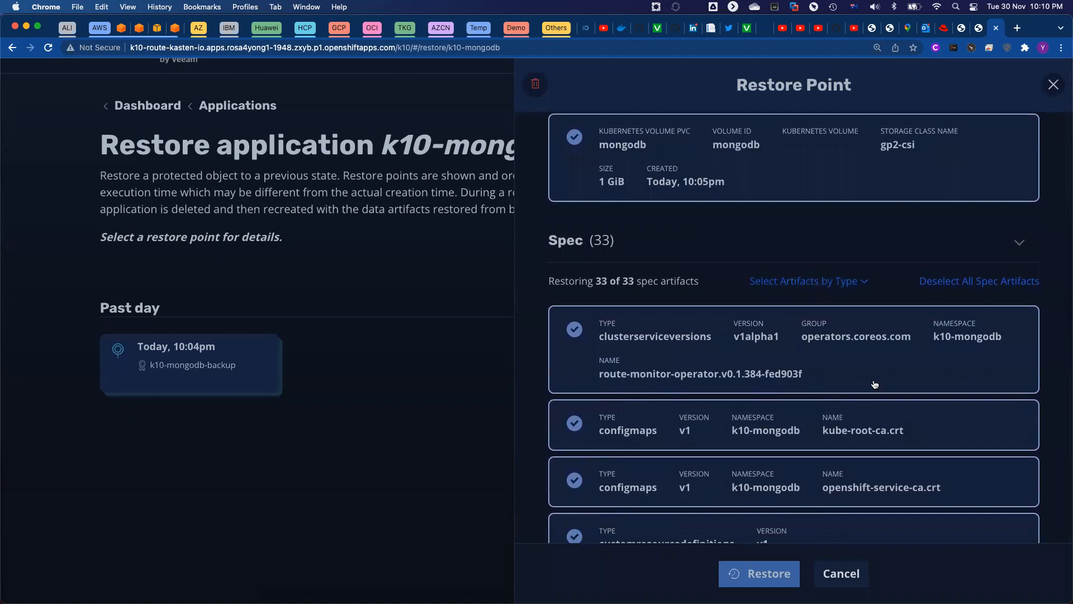
pyautogui.click(1002, 282)
pyautogui.scroll(-2, 864, 335)
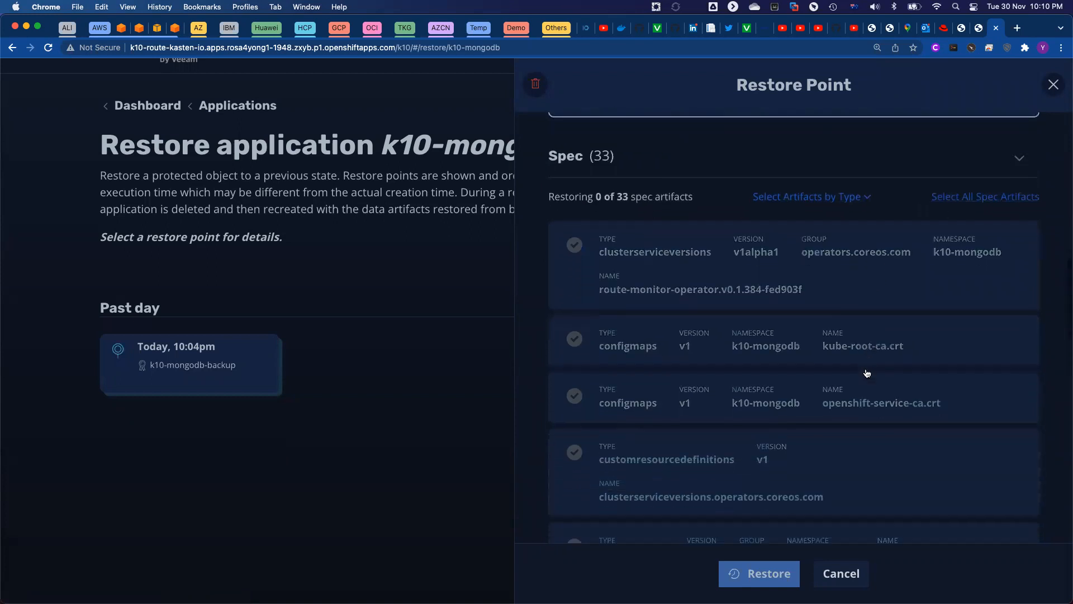
pyautogui.click(568, 343)
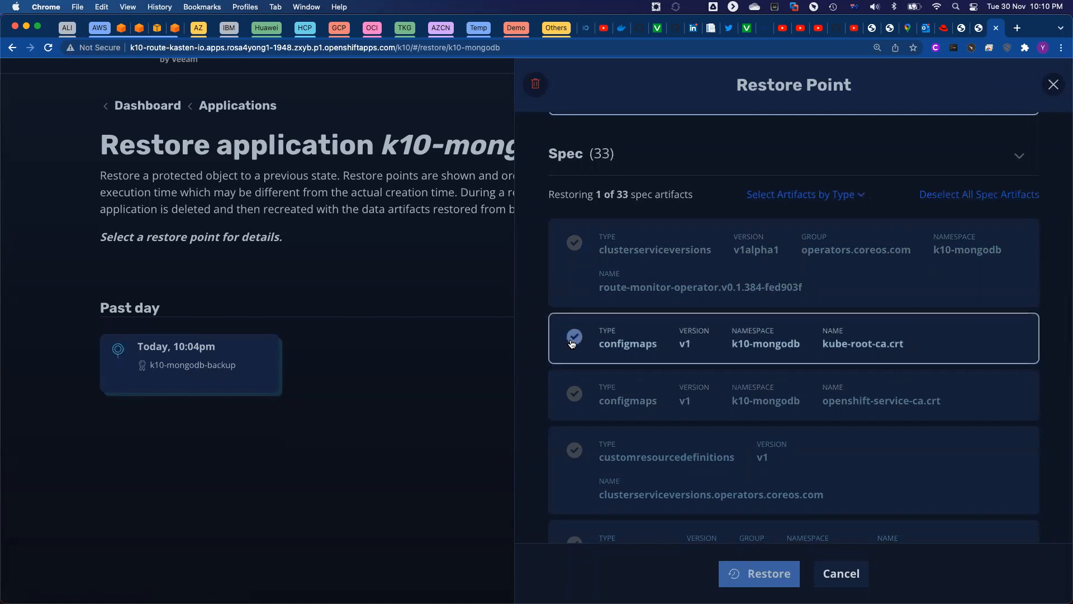
pyautogui.scroll(-5, 712, 398)
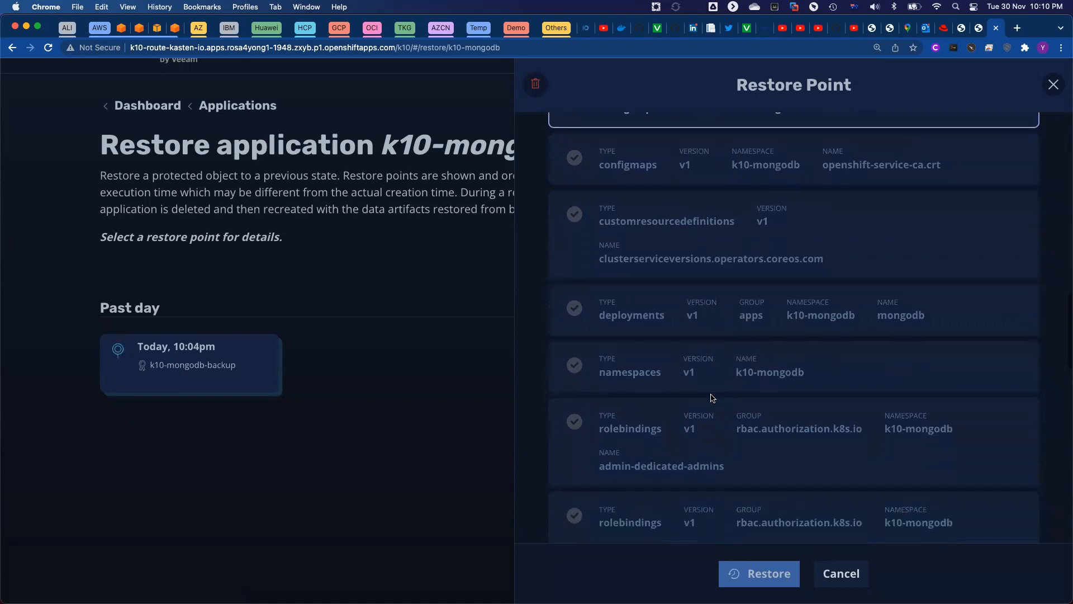
pyautogui.click(574, 423)
pyautogui.scroll(-6, 783, 429)
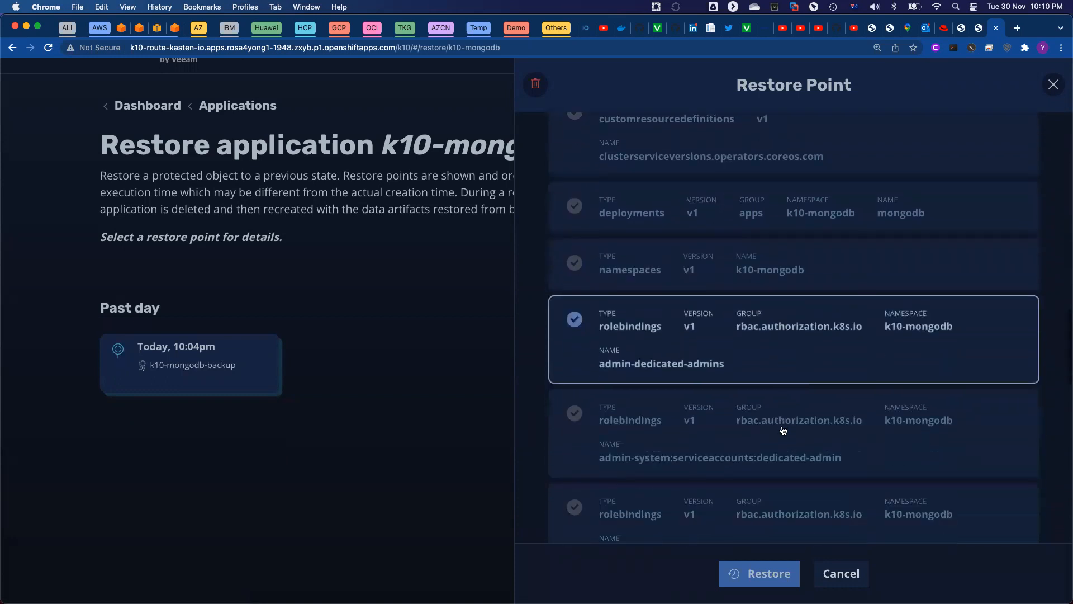
pyautogui.scroll(-9, 783, 429)
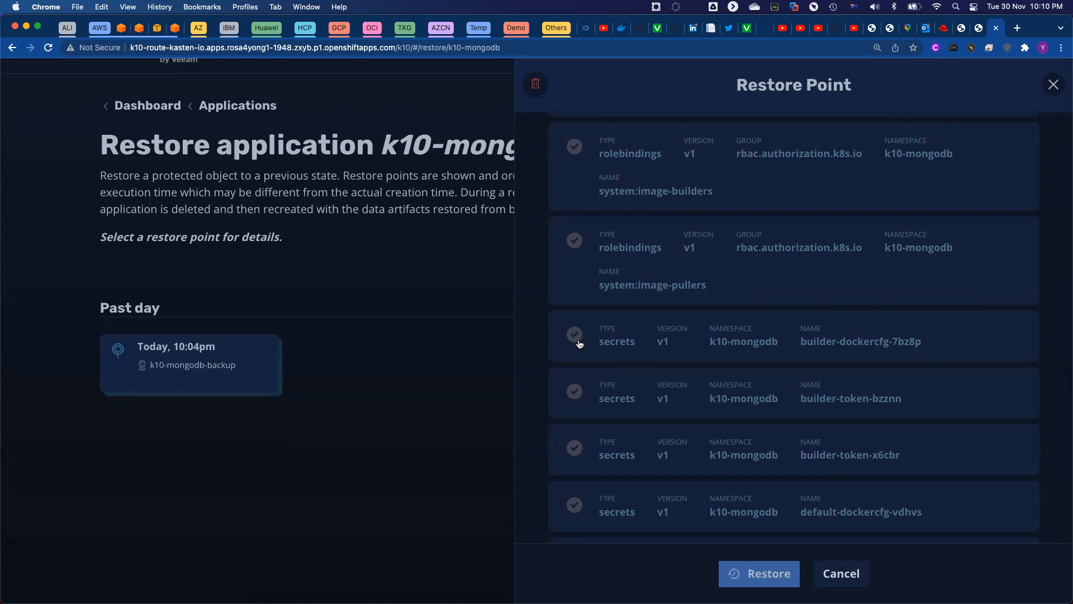
pyautogui.click(696, 352)
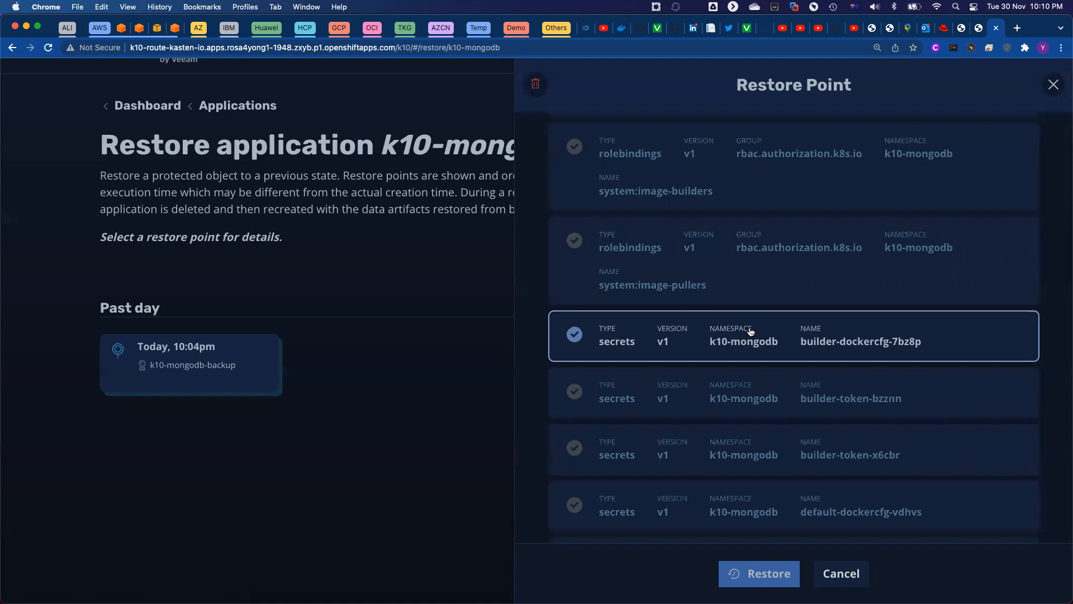
# - Reselect all spec artifacts and start the restore of k10-mongodb into the k10-mongodb-new1 namespace
pyautogui.scroll(5, 771, 325)
pyautogui.scroll(10, 779, 321)
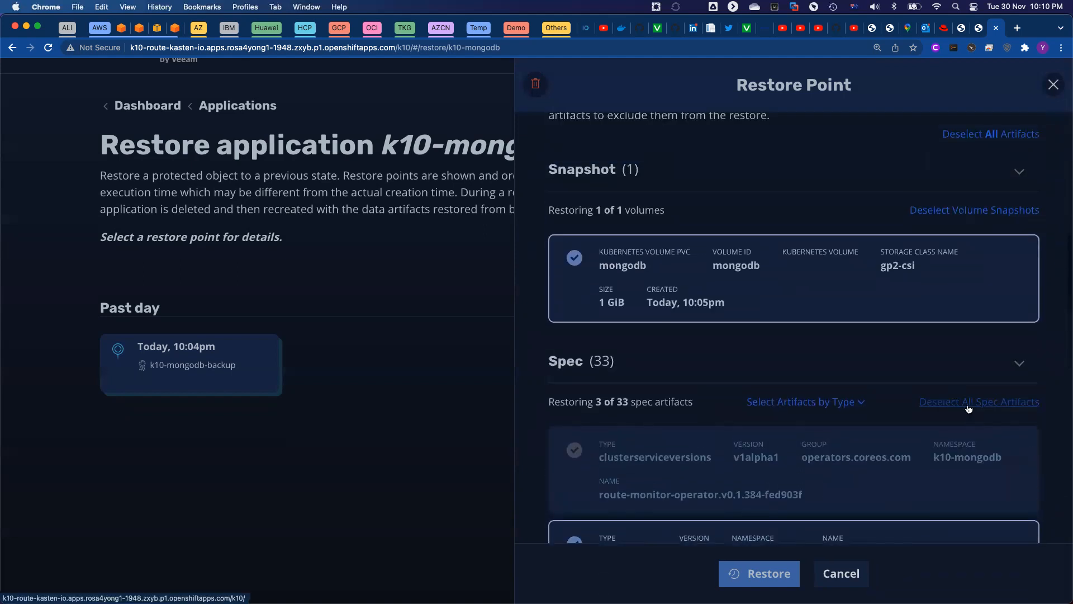
pyautogui.click(968, 403)
pyautogui.scroll(-1, 852, 405)
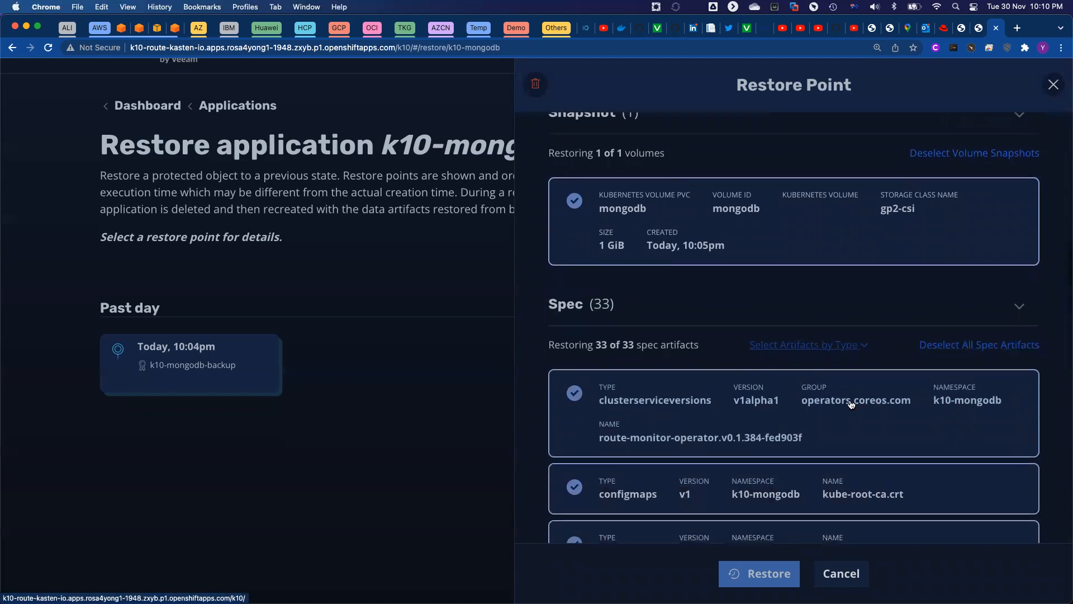
pyautogui.click(749, 569)
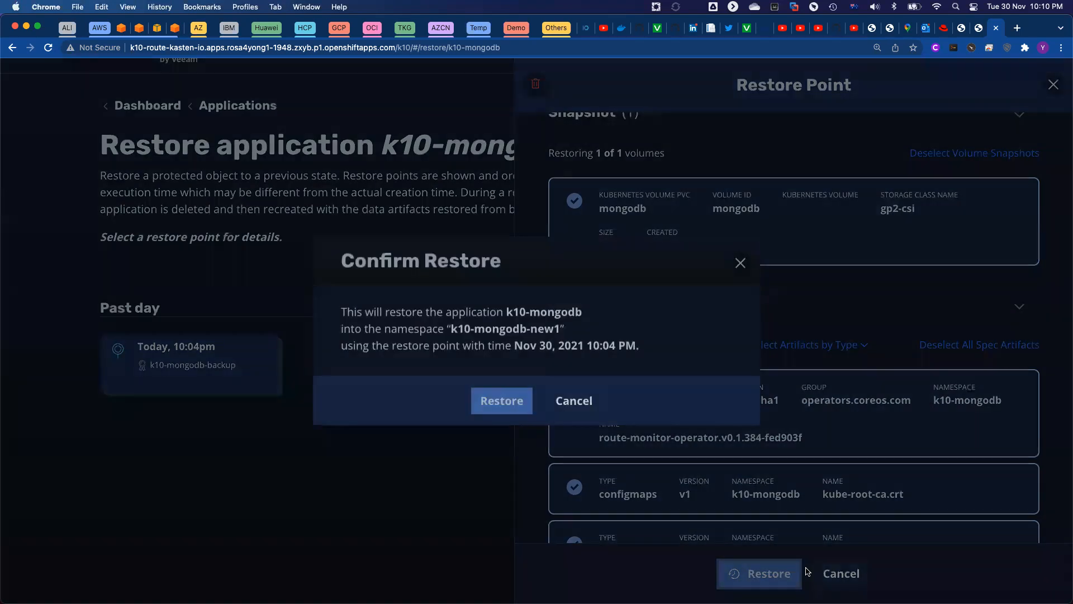
pyautogui.click(501, 402)
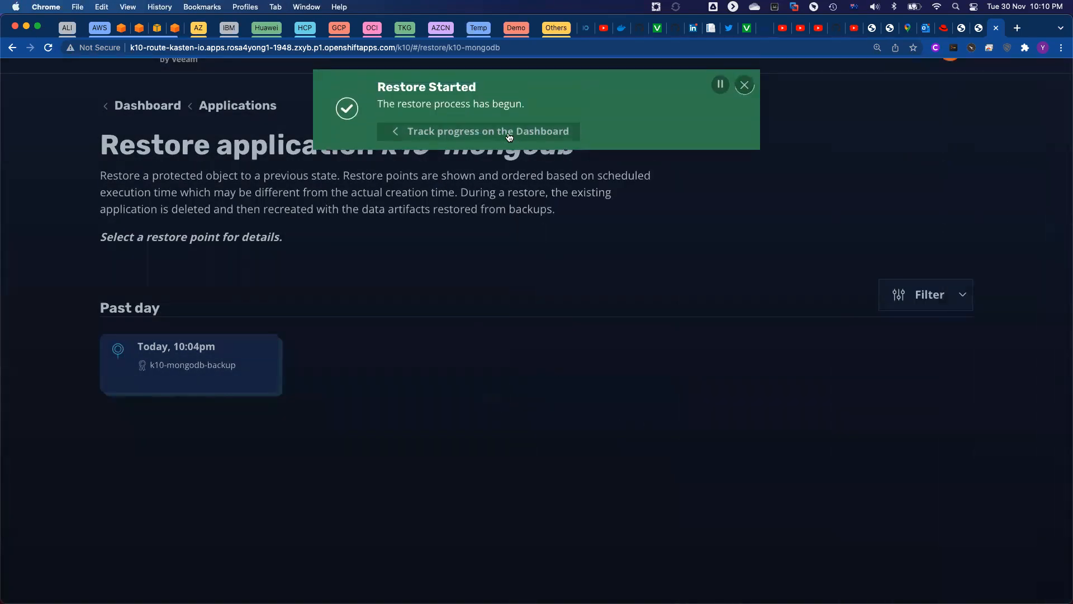
# - Track the restore's progress in the dashboard's Actions list
pyautogui.click(509, 137)
pyautogui.scroll(-2, 529, 316)
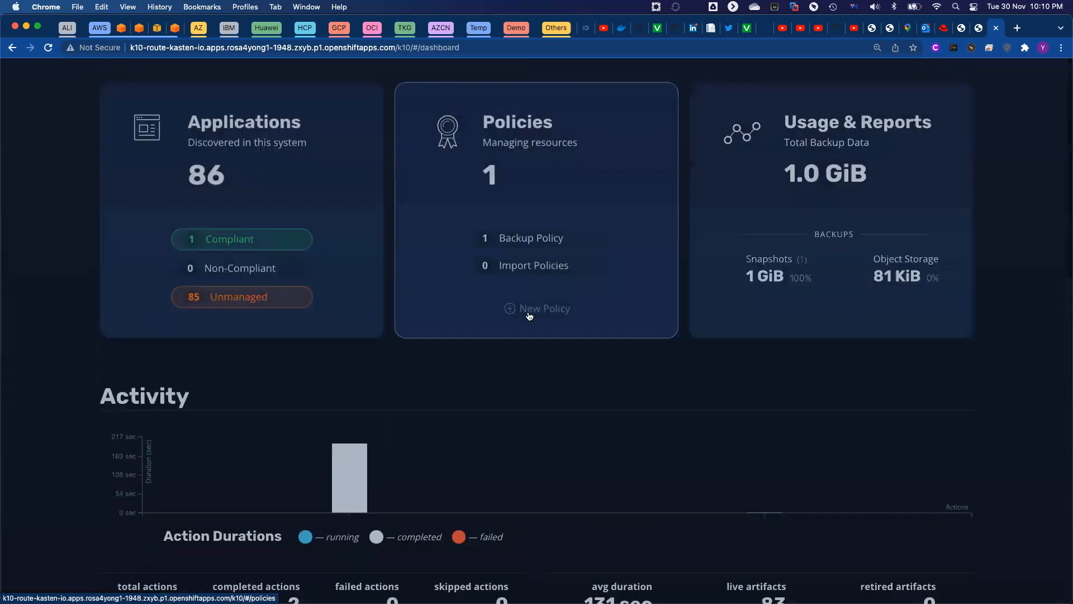
pyautogui.scroll(-5, 529, 316)
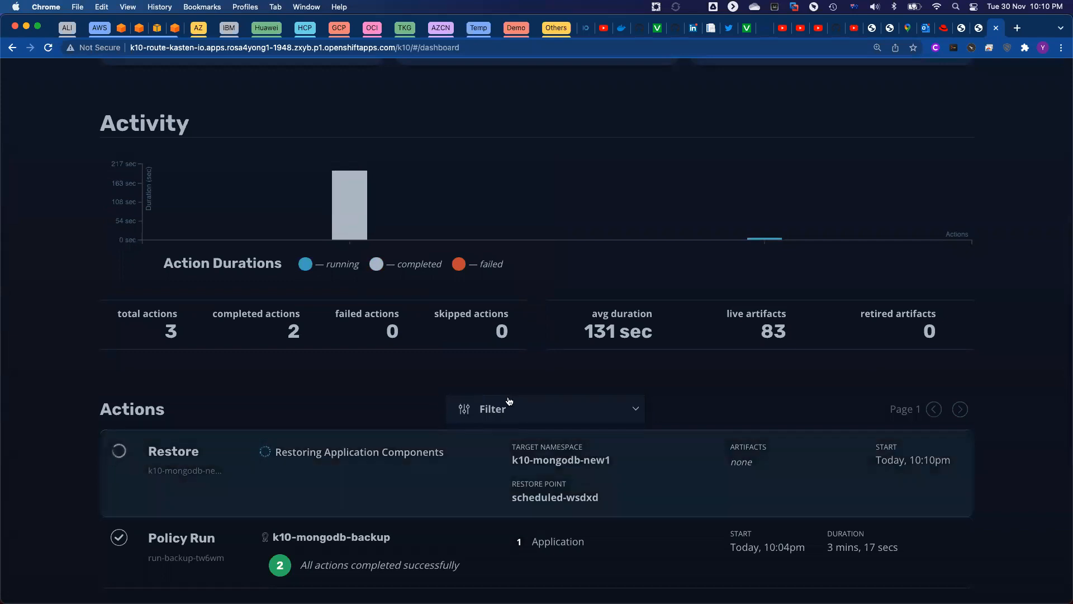
# - Switch to Lens, shrink the terminal to expose the workloads, and show only the pods in the k10-mongodb-new1 namespace
pyautogui.hotkey('ctrl', 'Right')
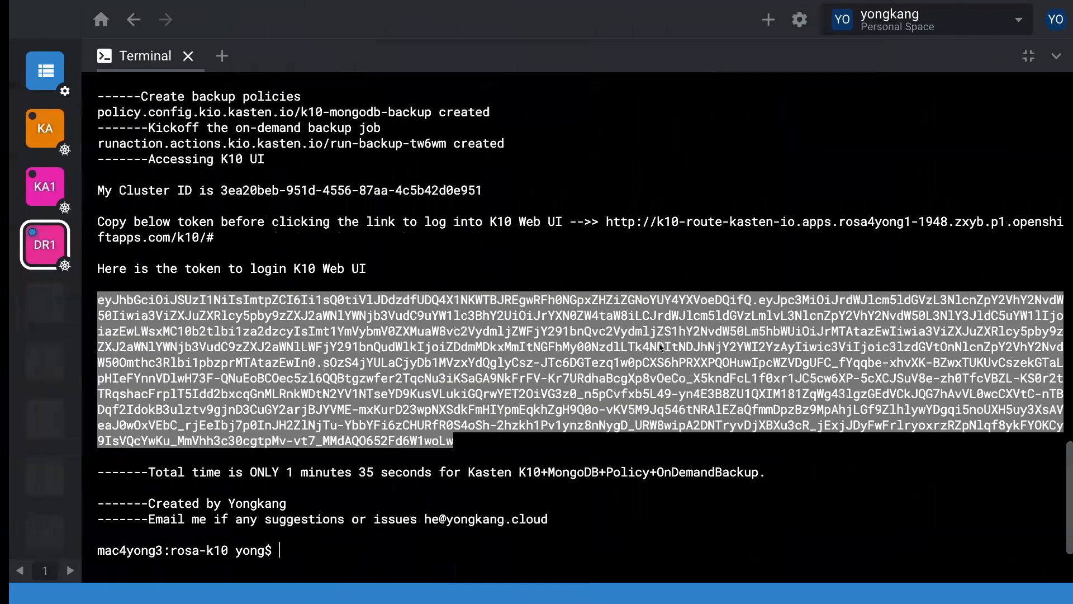
pyautogui.click(539, 262)
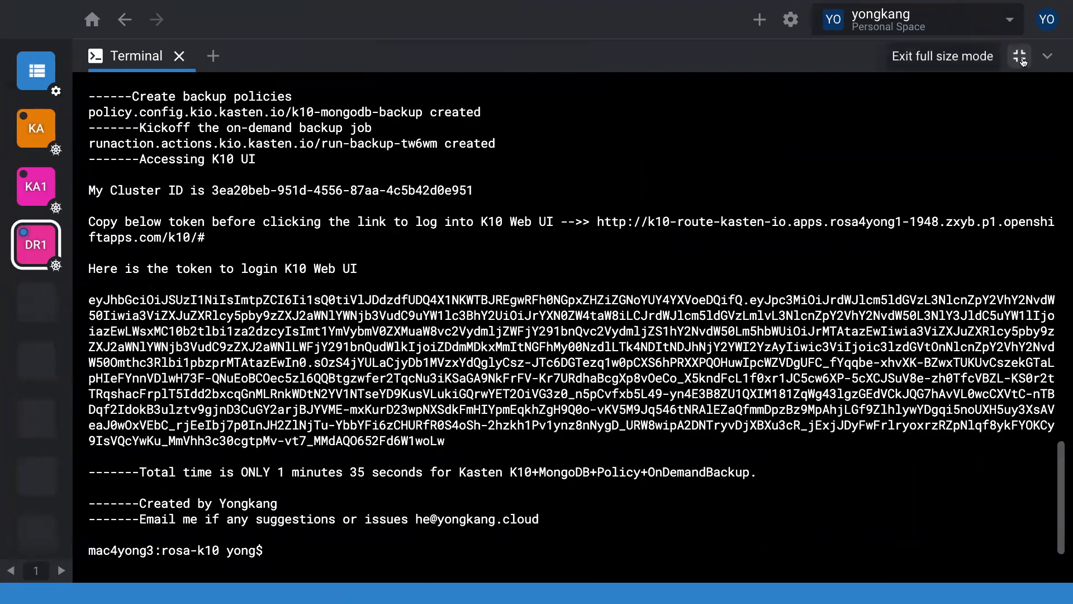
pyautogui.click(1020, 57)
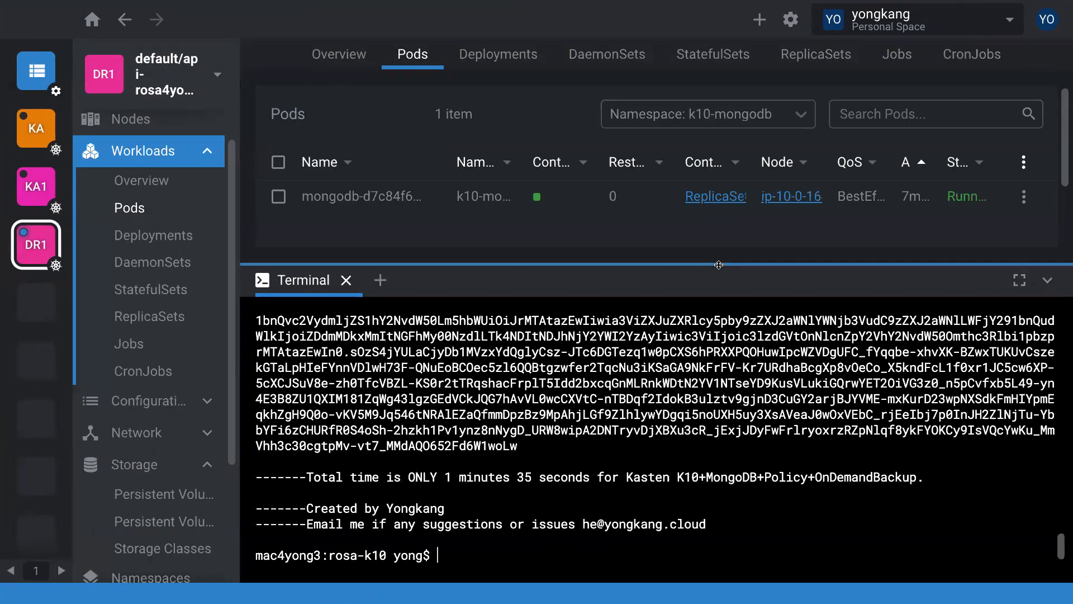
pyautogui.moveTo(720, 265); pyautogui.dragTo(720, 288)
pyautogui.click(809, 112)
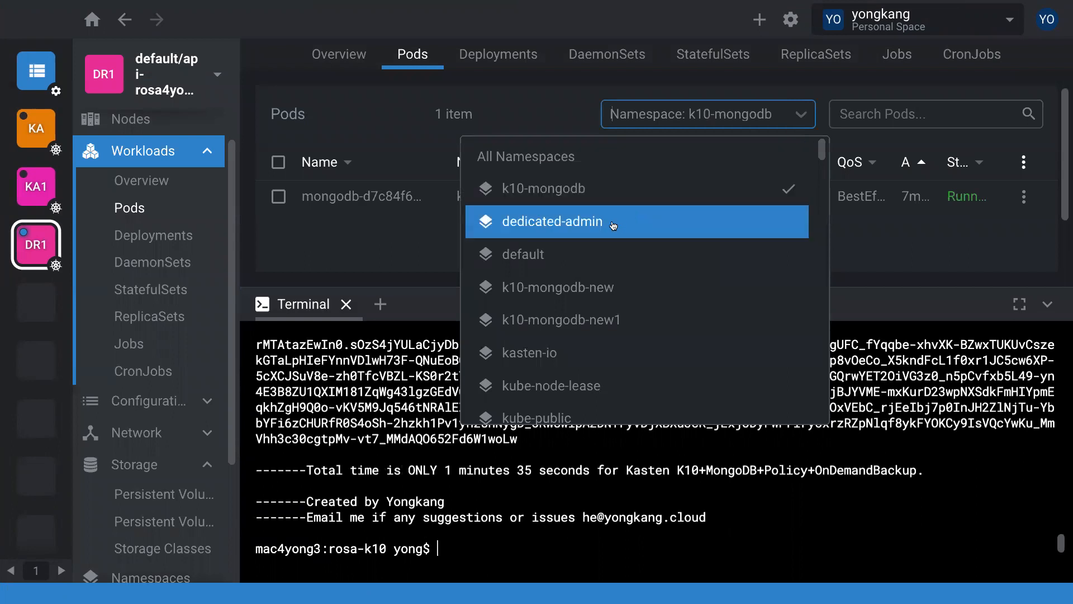
pyautogui.click(557, 332)
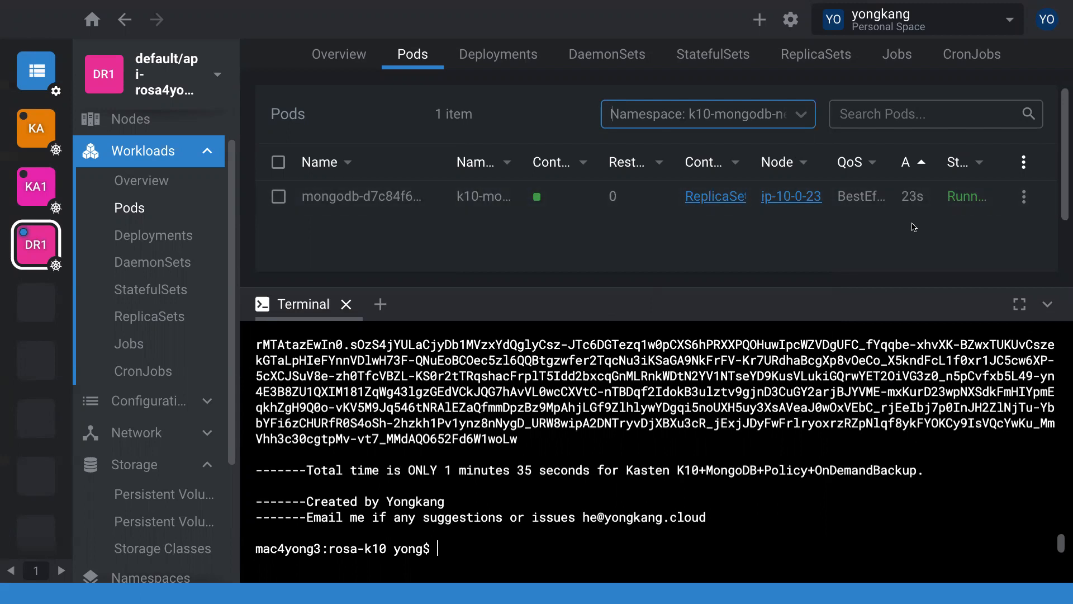
pyautogui.click(1065, 136)
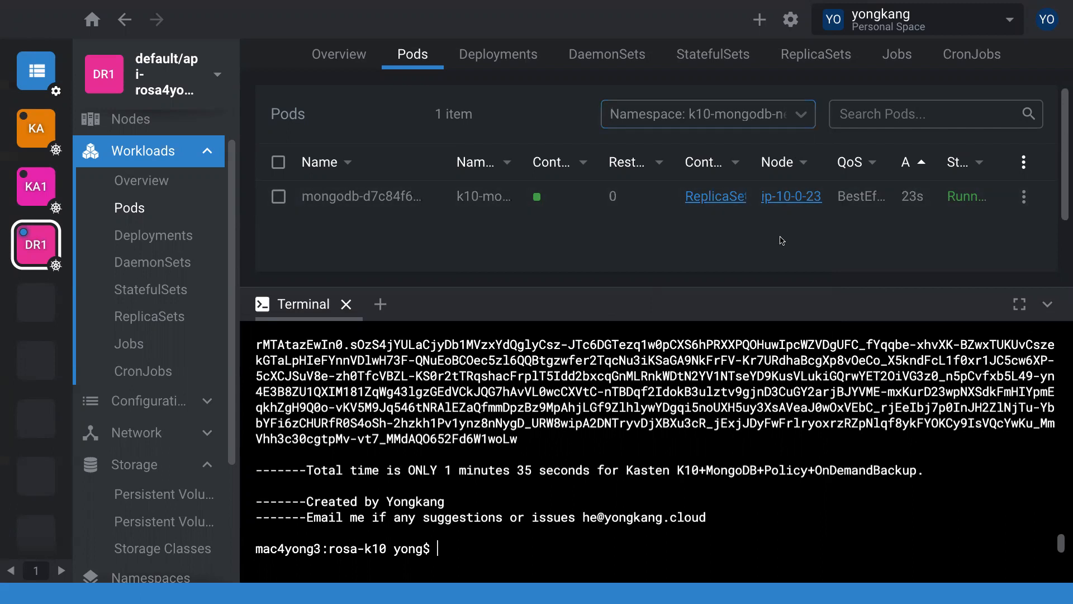